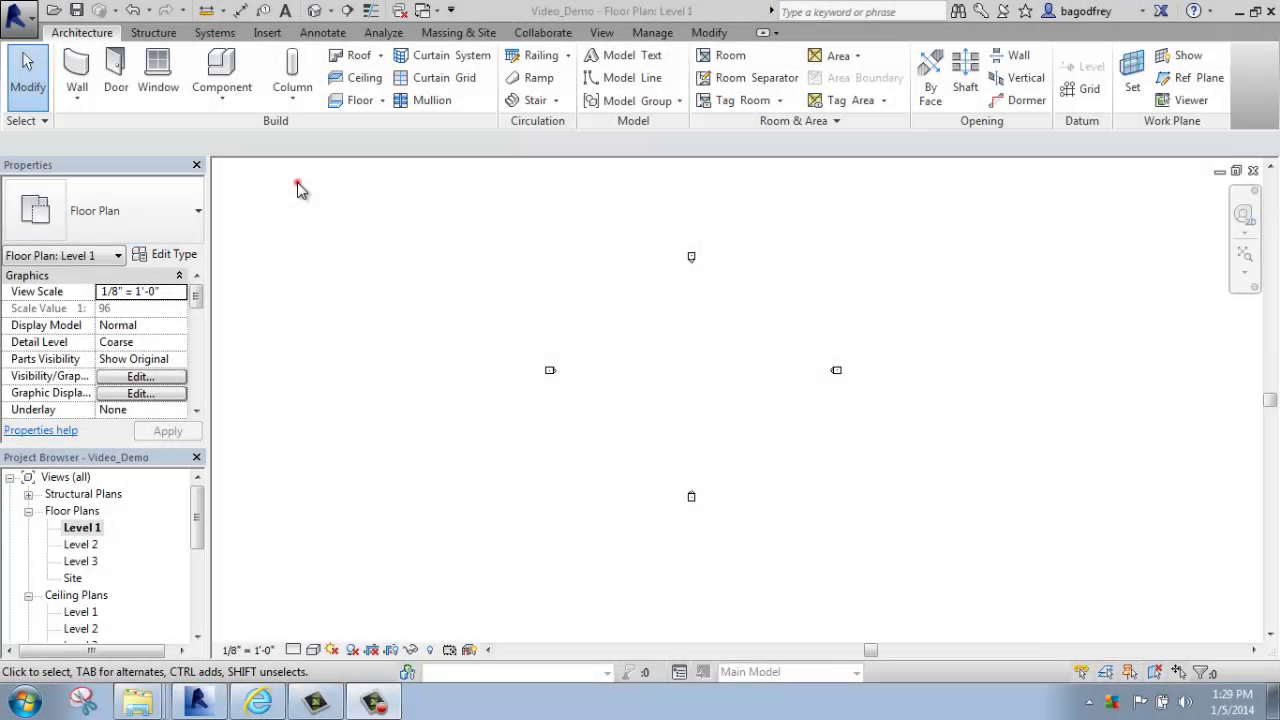
- Show the available wall types from the Architecture tab's Wall dropdown
{"action": "left_click", "coordinate": [297, 182]}
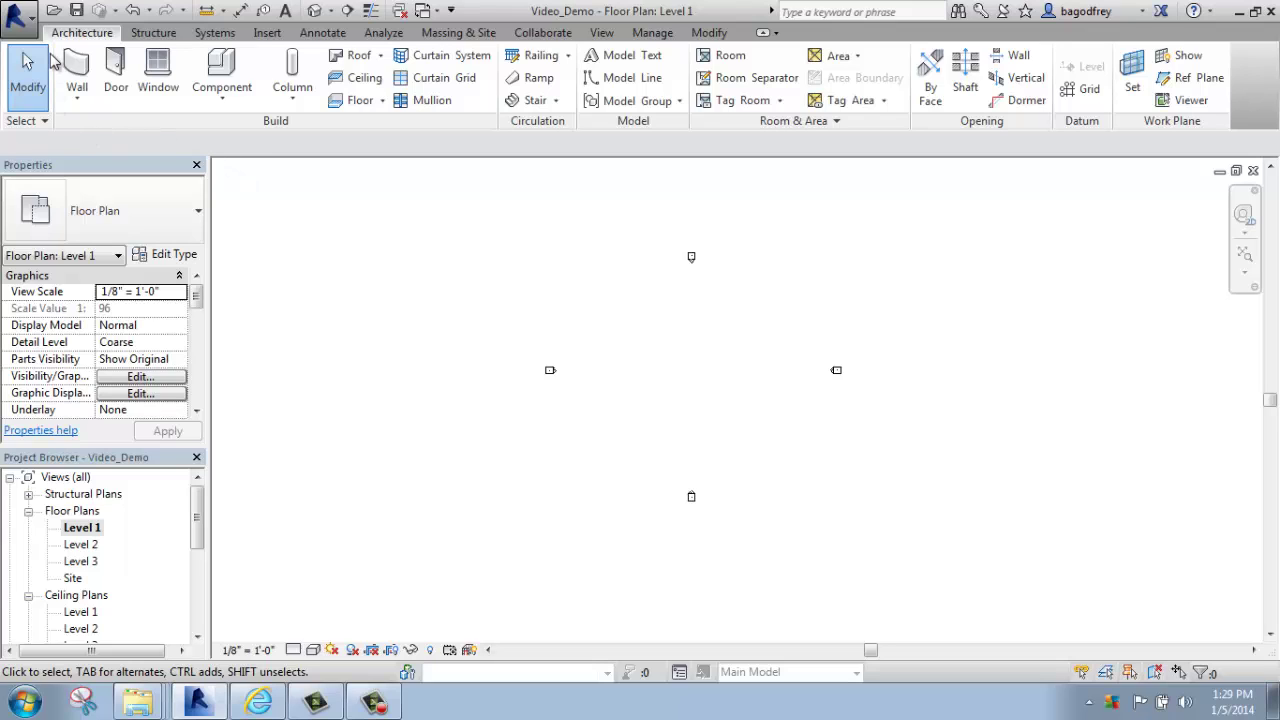
{"action": "left_click", "coordinate": [78, 98]}
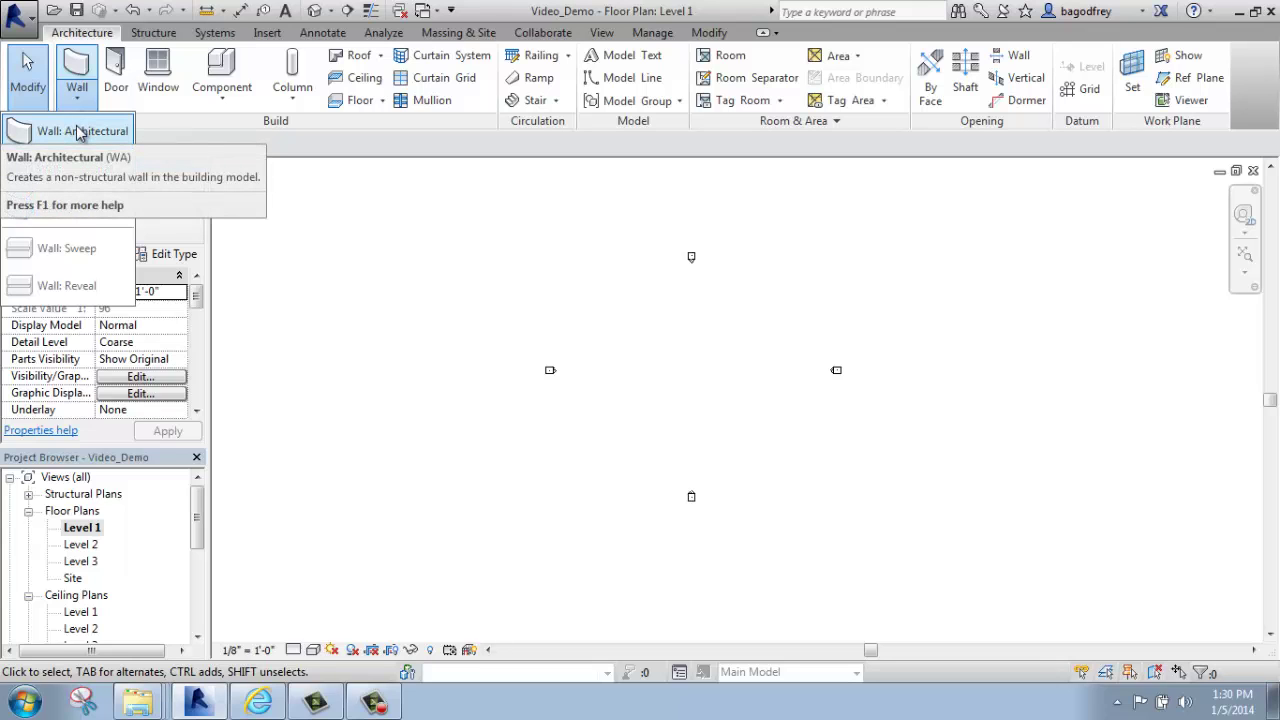
- Choose Wall: Architectural and save the project when reminded
{"action": "left_click", "coordinate": [78, 130]}
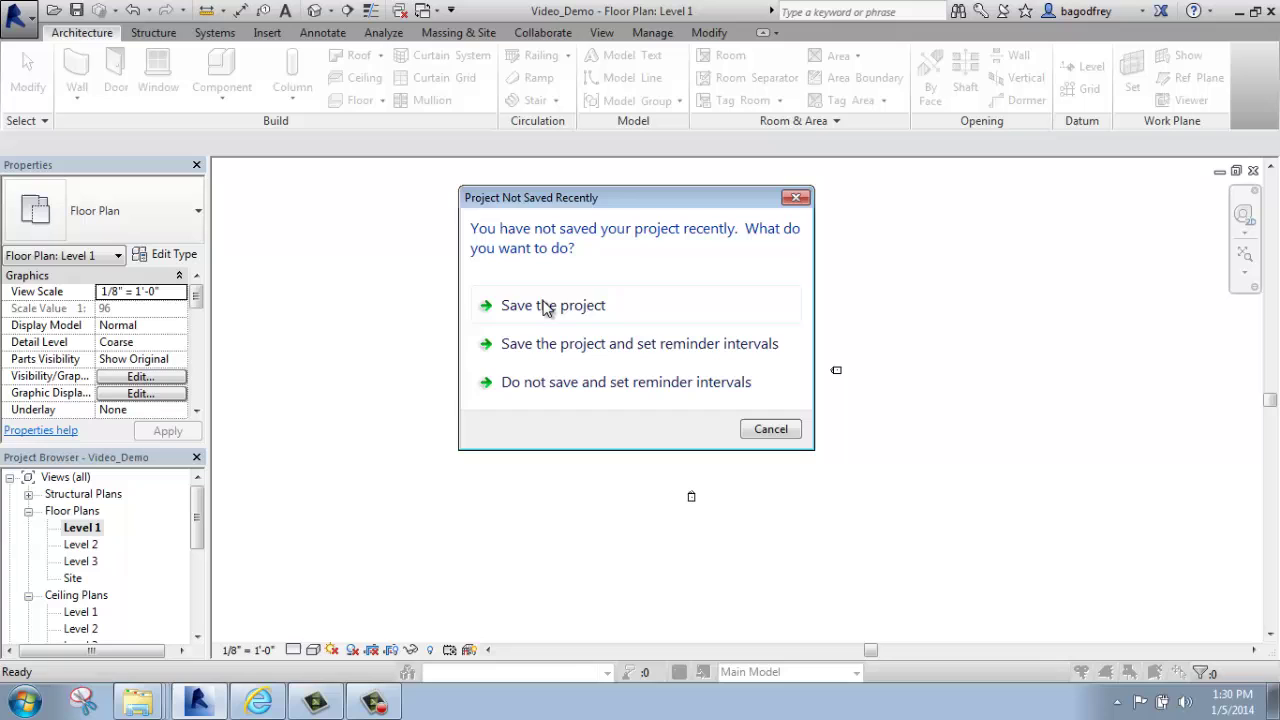
{"action": "left_click", "coordinate": [566, 304]}
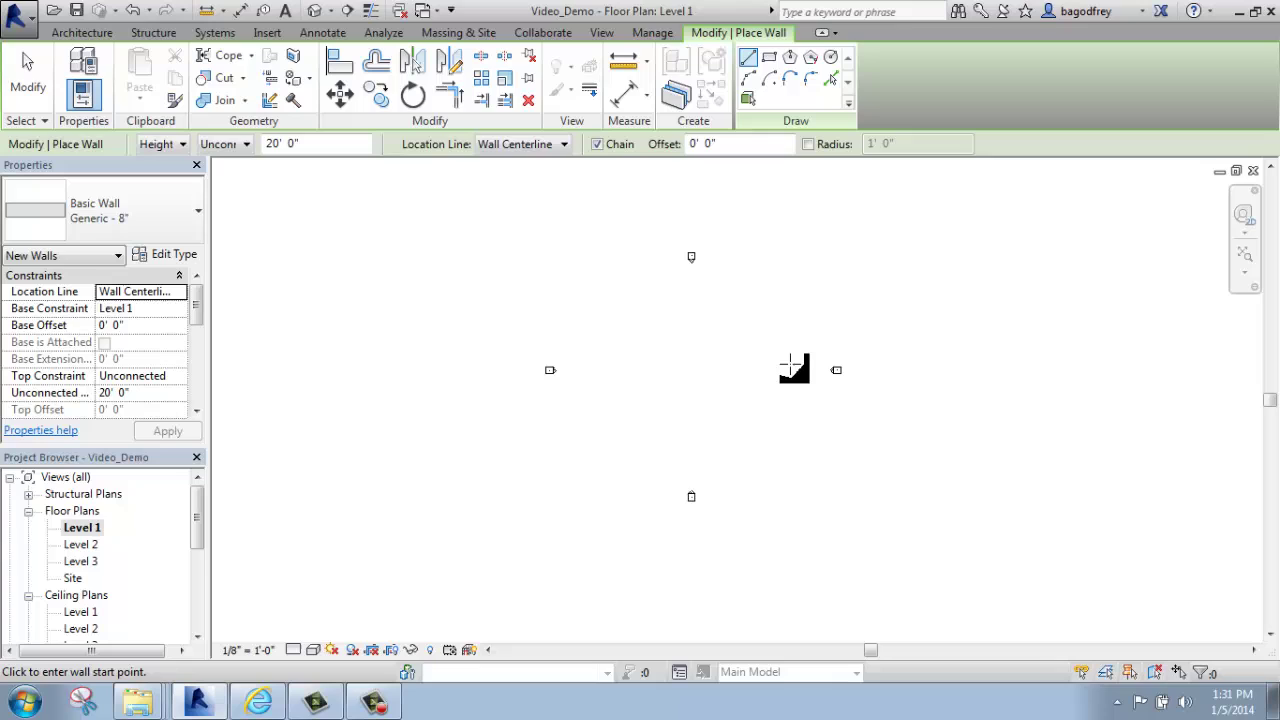
- Chain Generic - 8" walls: 100' top wall, right side, notch walls and bottom wall
{"action": "scroll", "coordinate": [774, 366], "scroll_direction": "up", "scroll_amount": 2}
{"action": "middle_click_drag", "start_coordinate": [771, 369], "coordinate": [778, 395]}
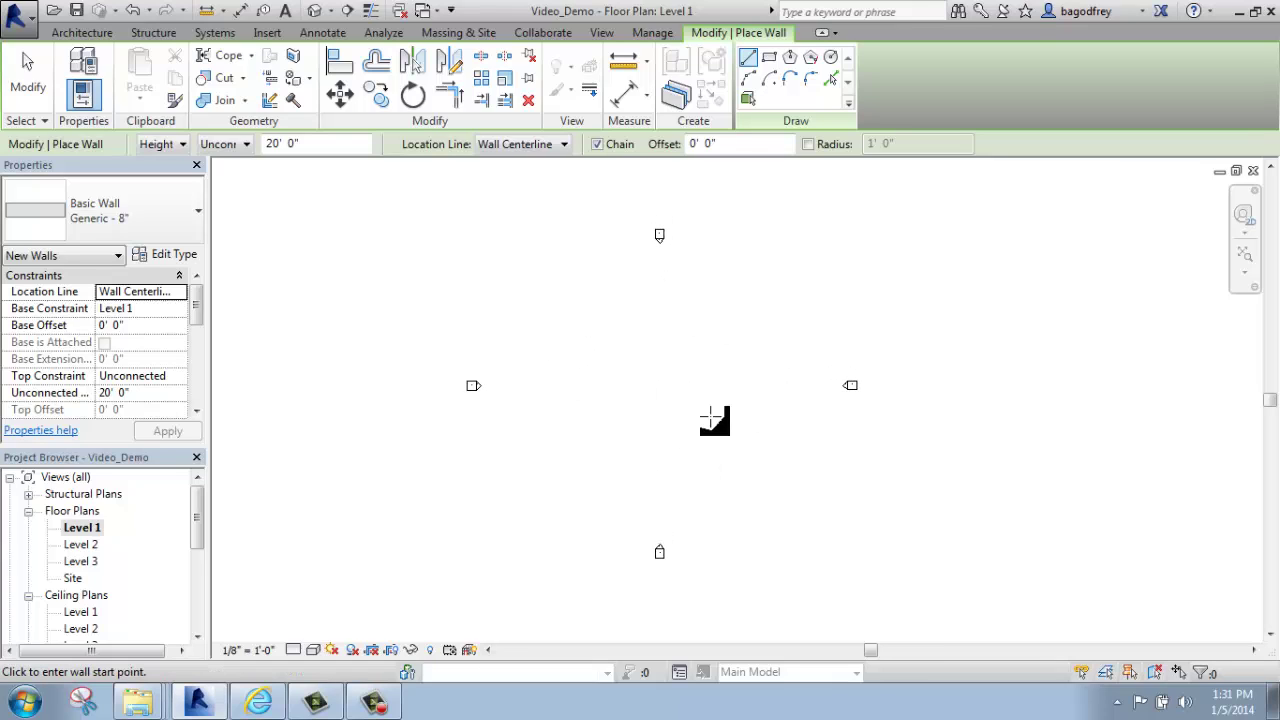
{"action": "left_click", "coordinate": [557, 305]}
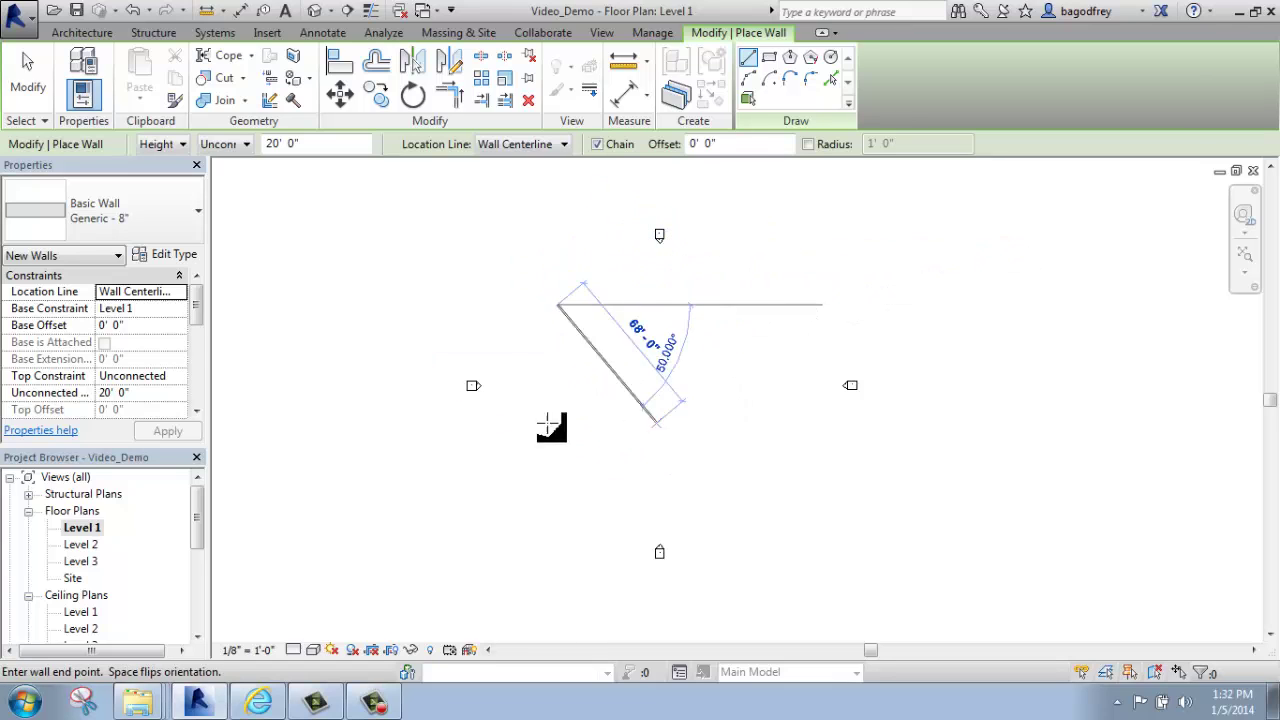
{"action": "left_click", "coordinate": [558, 304]}
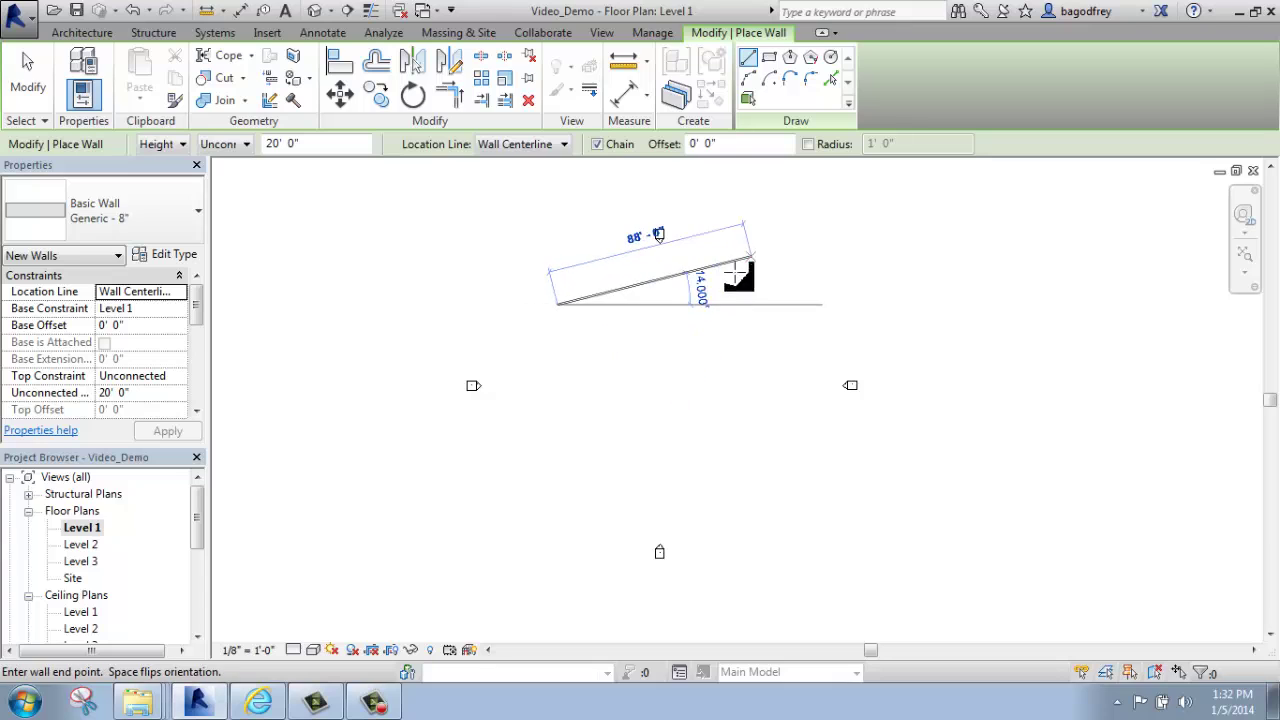
{"action": "scroll", "coordinate": [660, 306], "scroll_direction": "up", "scroll_amount": 2}
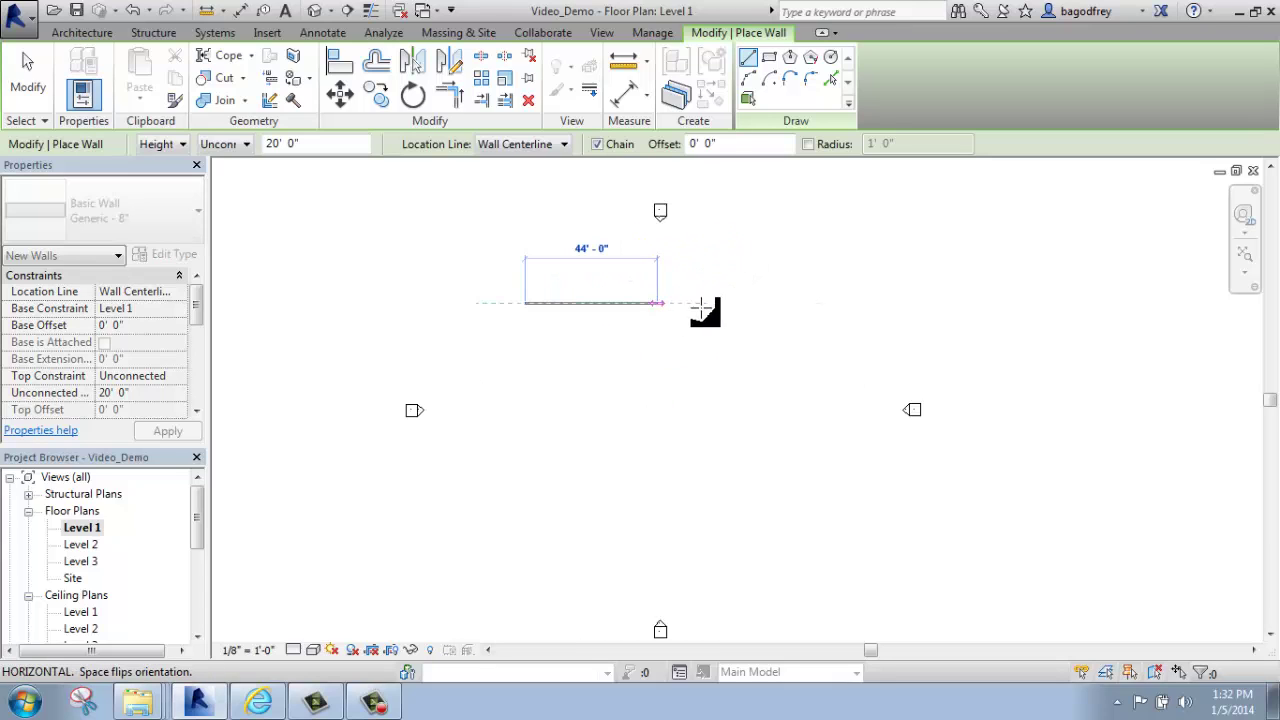
{"action": "scroll", "coordinate": [700, 306], "scroll_direction": "up", "scroll_amount": 1}
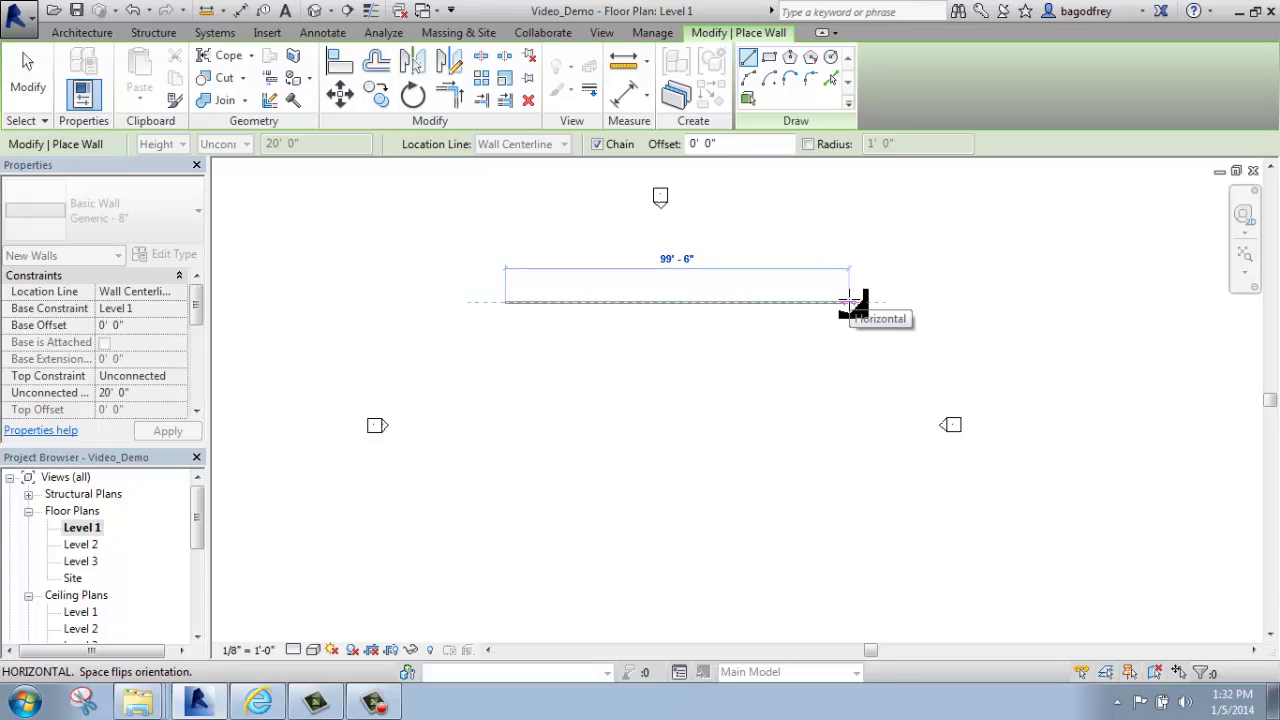
{"action": "left_click", "coordinate": [851, 301]}
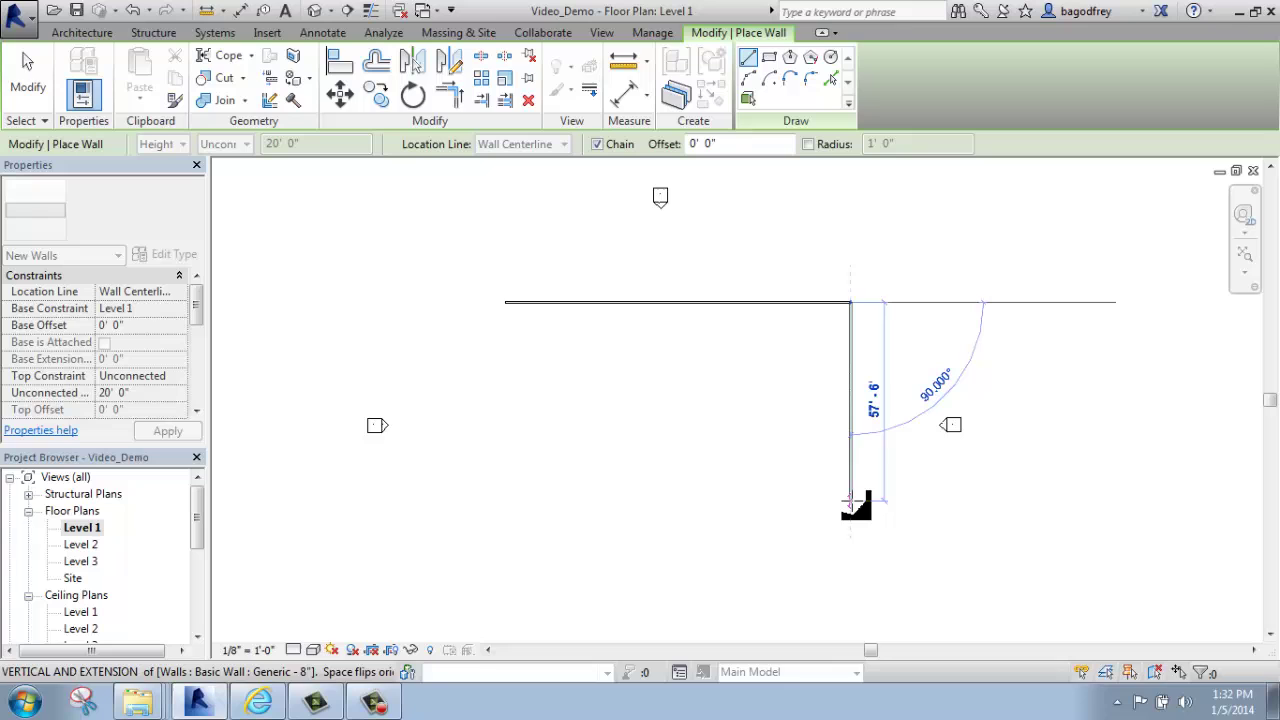
{"action": "left_click", "coordinate": [851, 502]}
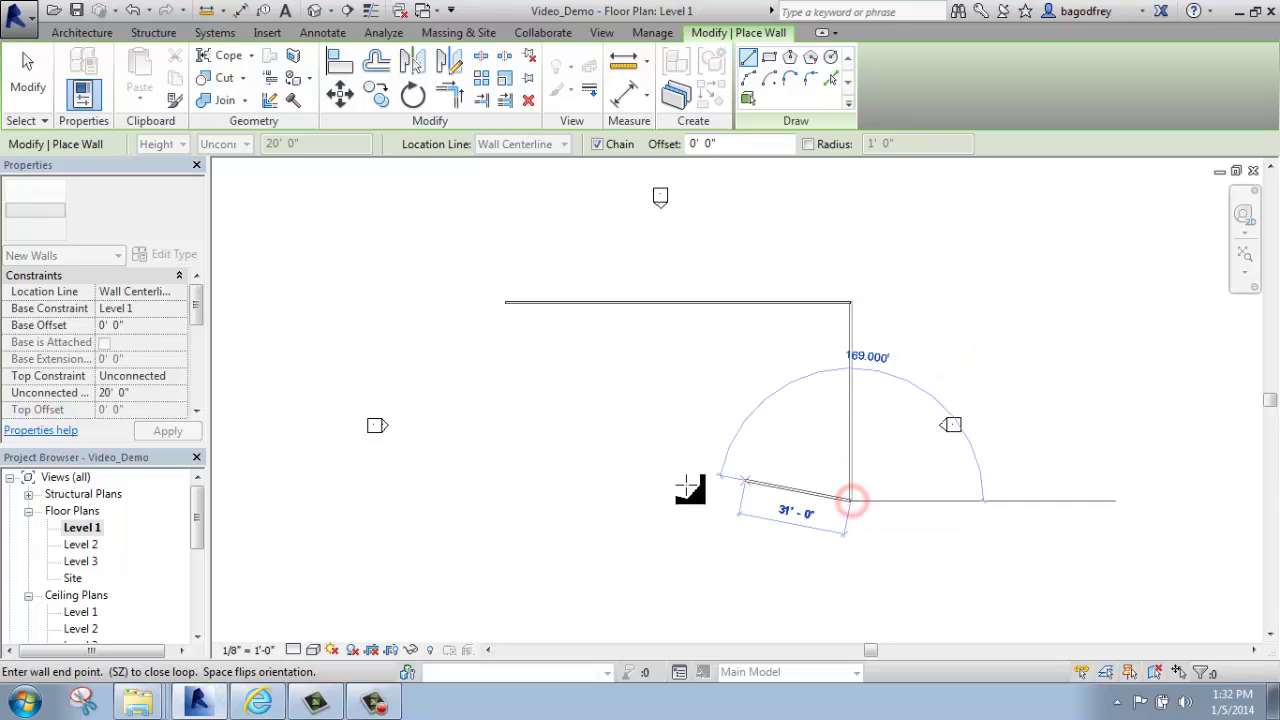
{"action": "left_click", "coordinate": [620, 502]}
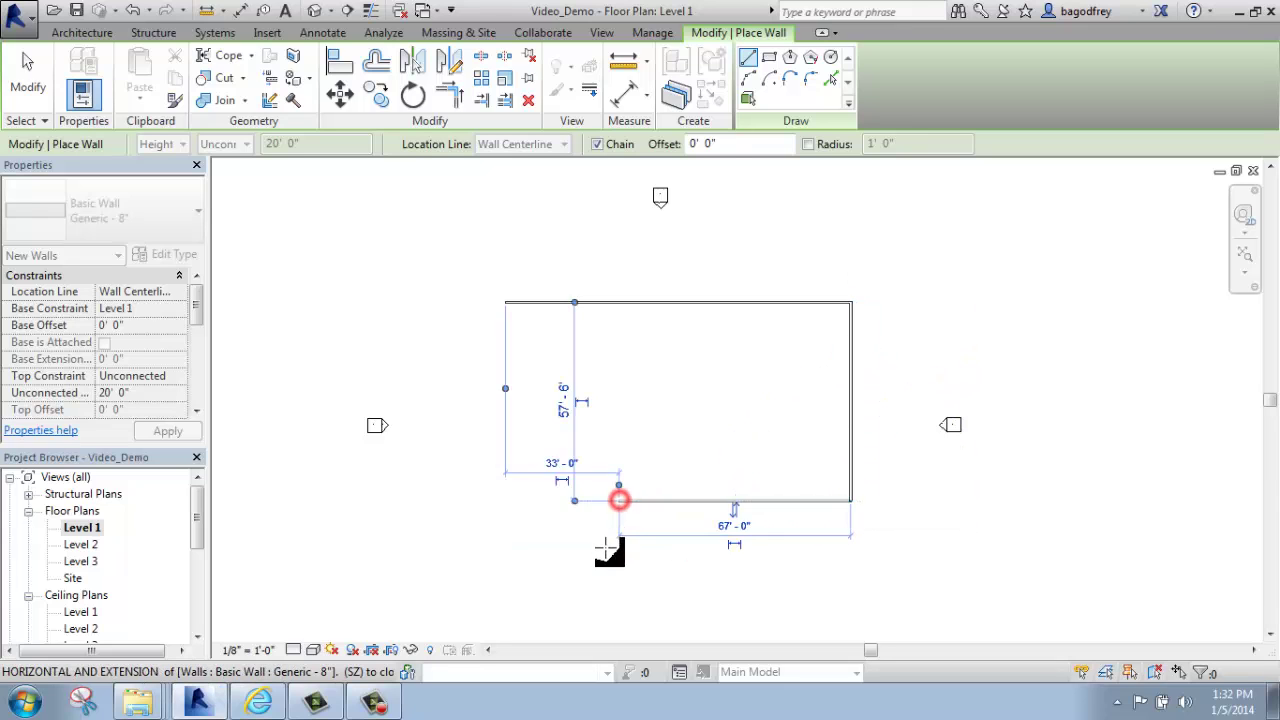
{"action": "left_click", "coordinate": [619, 594]}
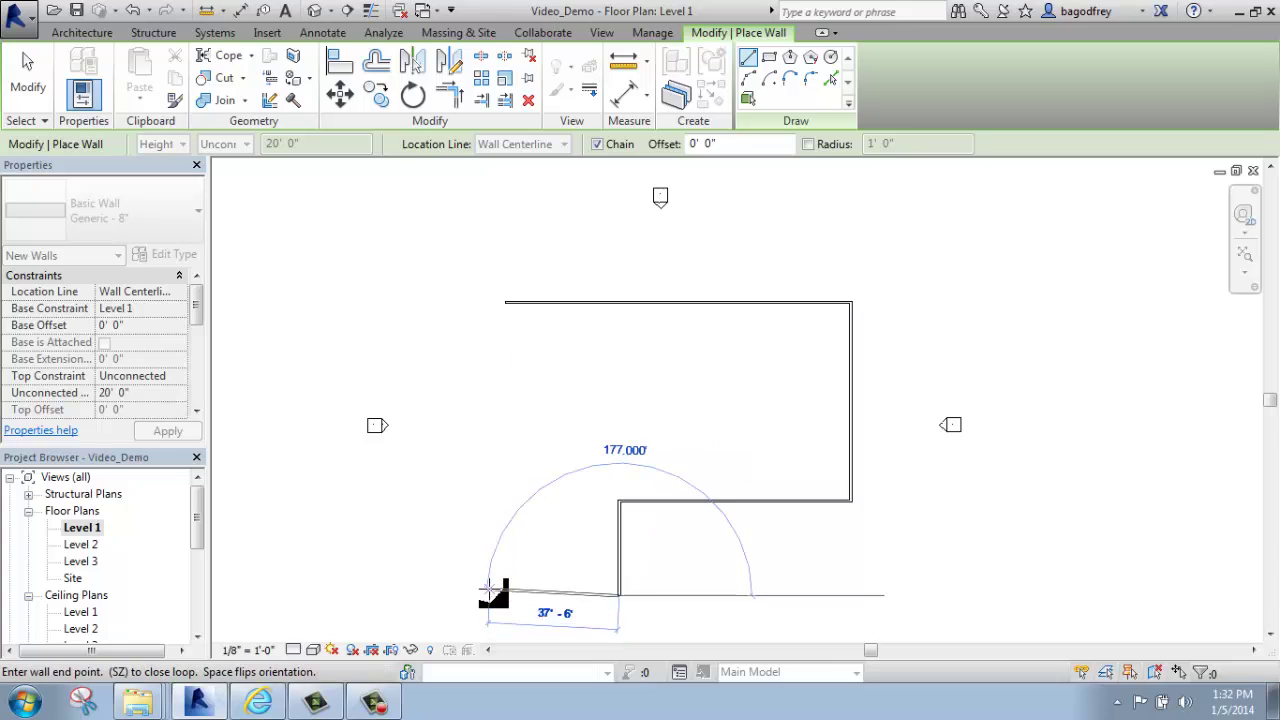
{"action": "left_click", "coordinate": [505, 595]}
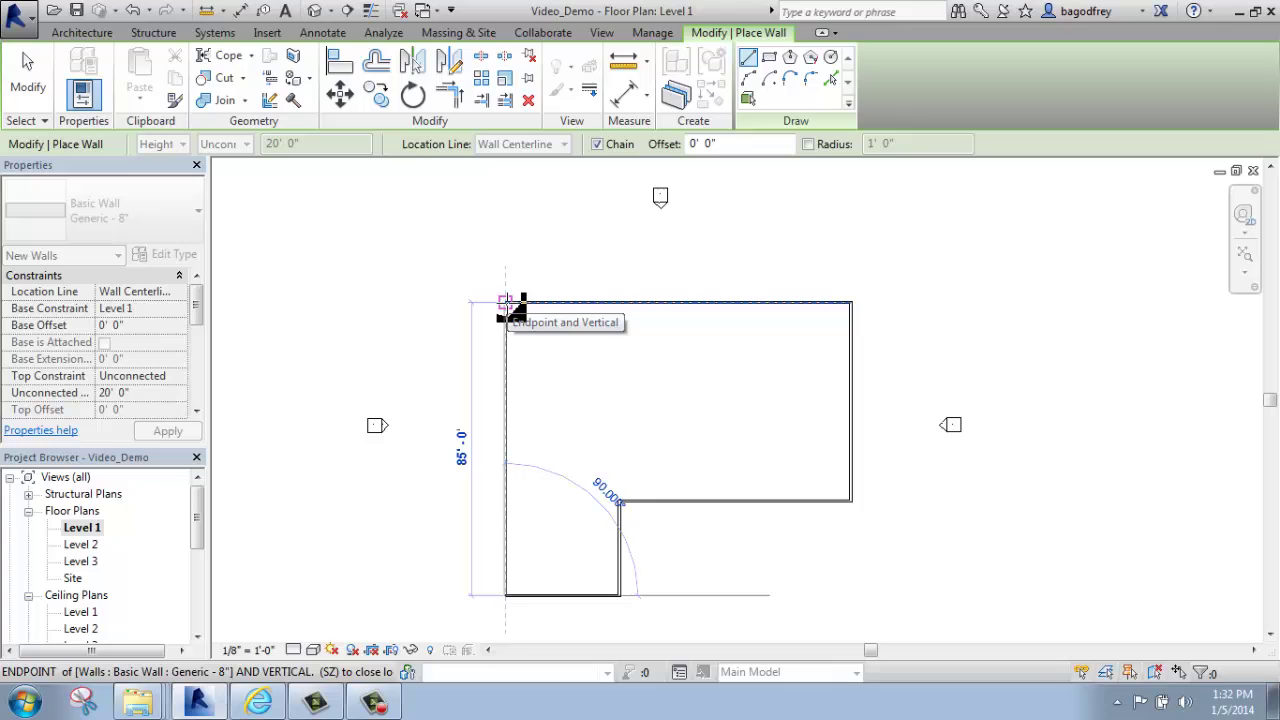
- Finish the 85' 0" left wall to close the L-shaped outline, then review the corners
{"action": "left_click", "coordinate": [505, 302]}
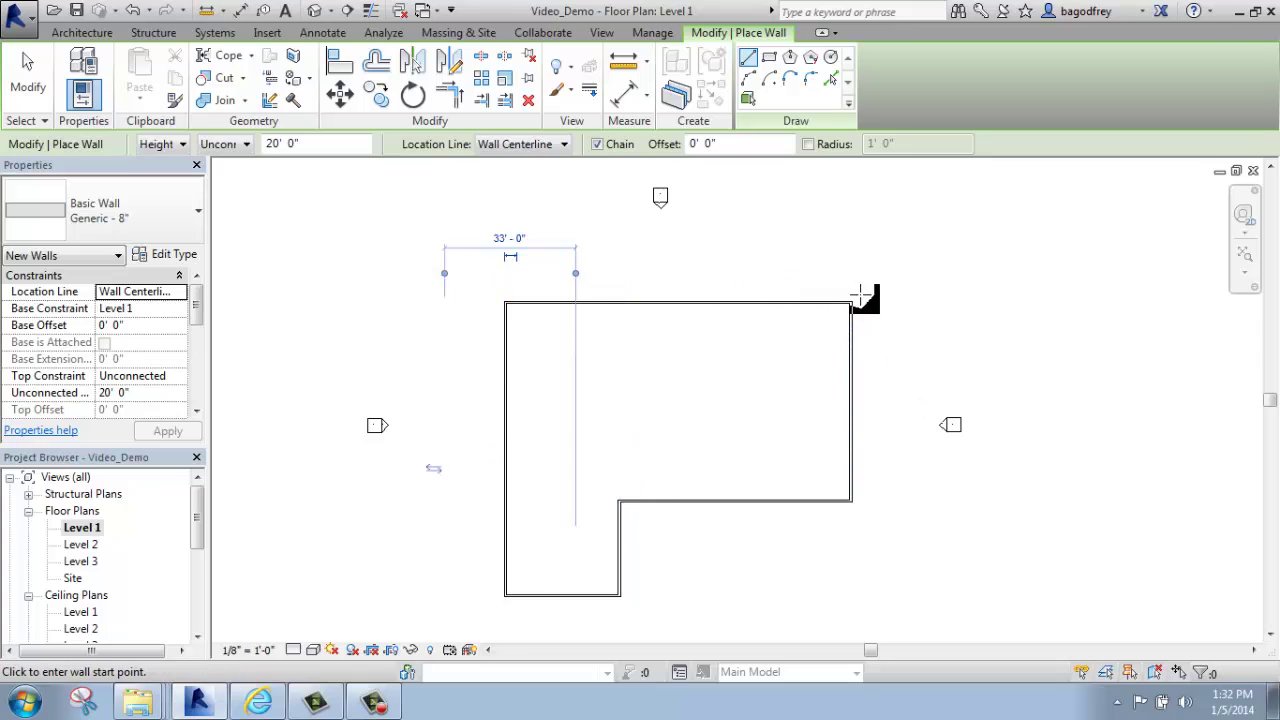
{"action": "scroll", "coordinate": [866, 300], "scroll_direction": "up", "scroll_amount": 2}
{"action": "scroll", "coordinate": [866, 300], "scroll_direction": "up", "scroll_amount": 4}
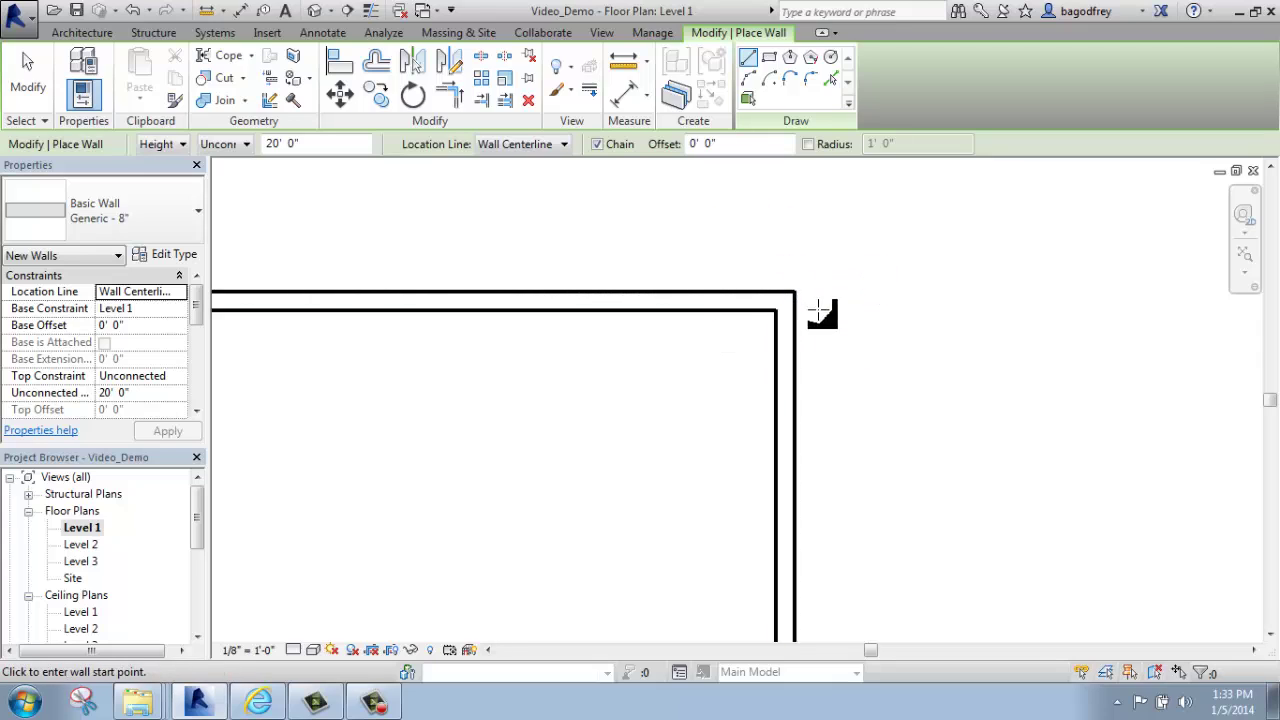
{"action": "scroll", "coordinate": [677, 322], "scroll_direction": "down", "scroll_amount": 4}
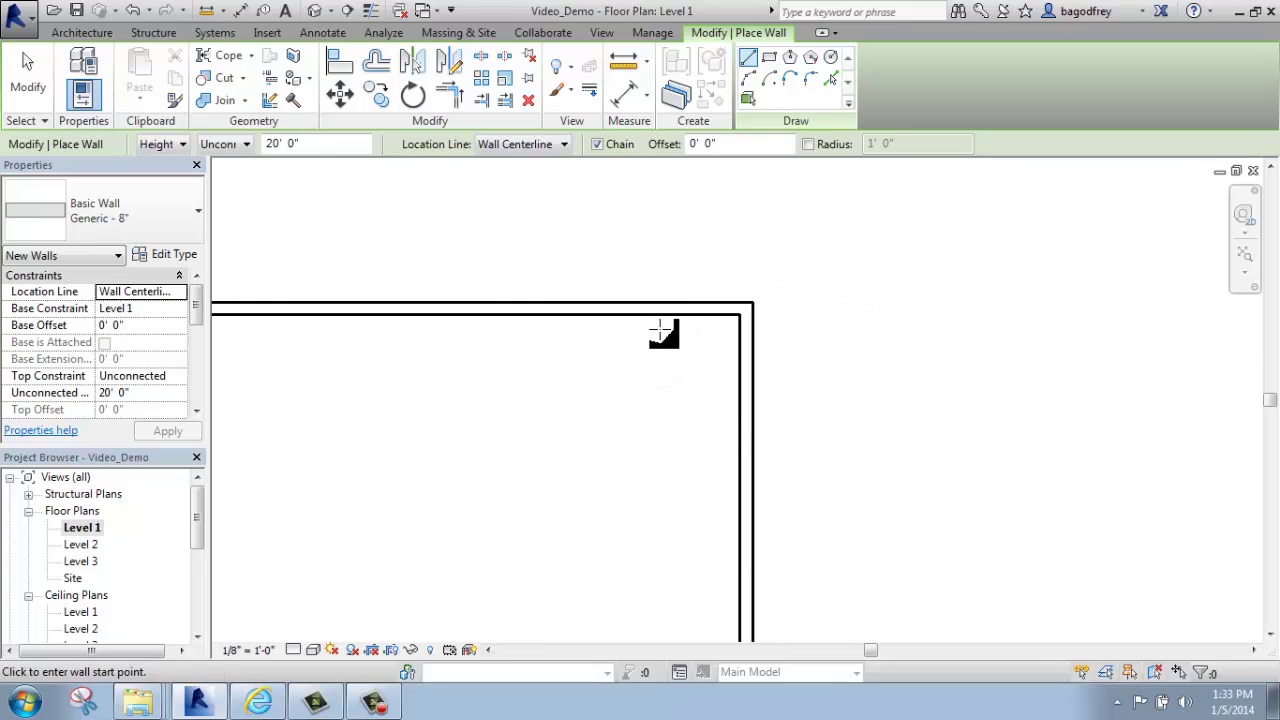
{"action": "scroll", "coordinate": [643, 357], "scroll_direction": "down", "scroll_amount": 3}
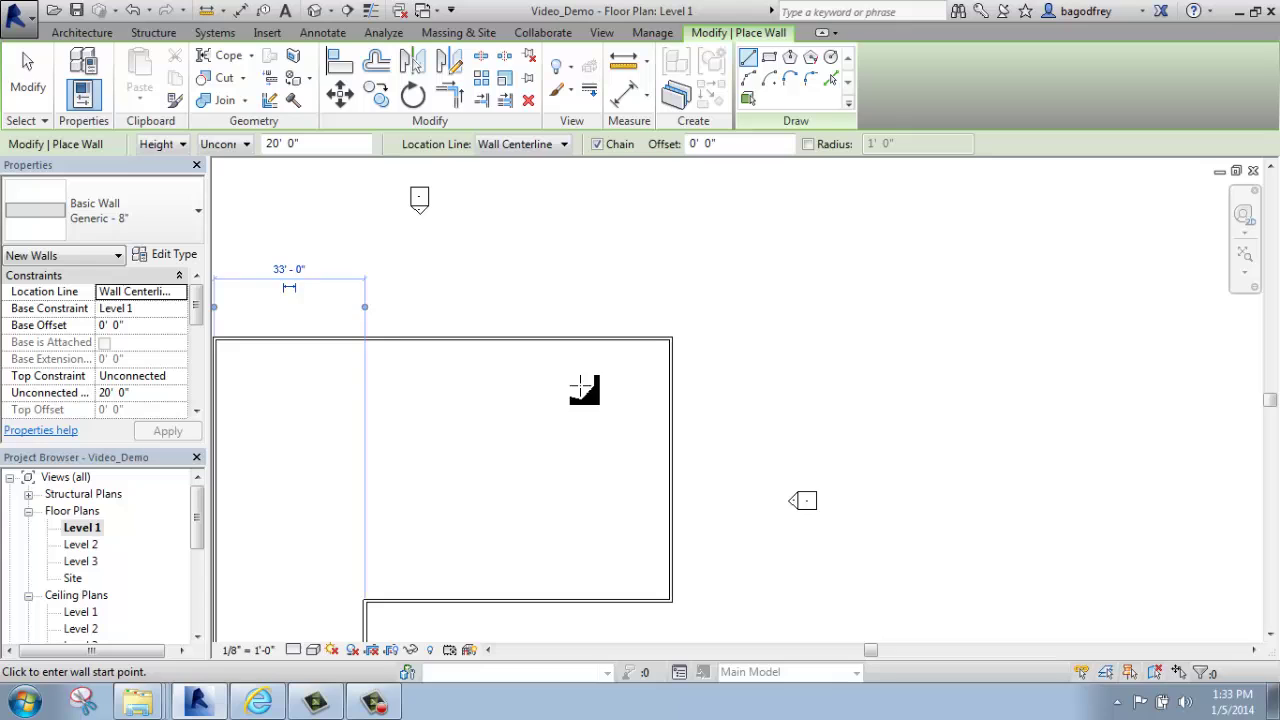
{"action": "middle_click_drag", "start_coordinate": [554, 411], "coordinate": [703, 317]}
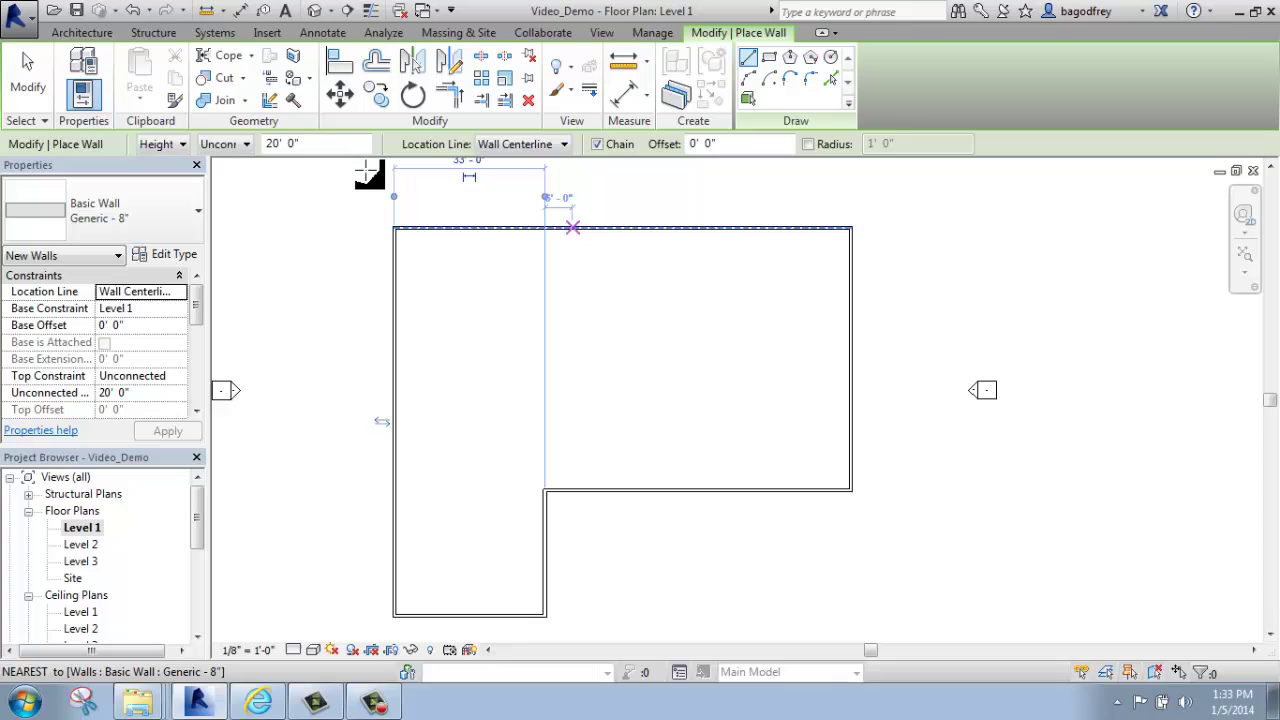
{"action": "left_click", "coordinate": [27, 62]}
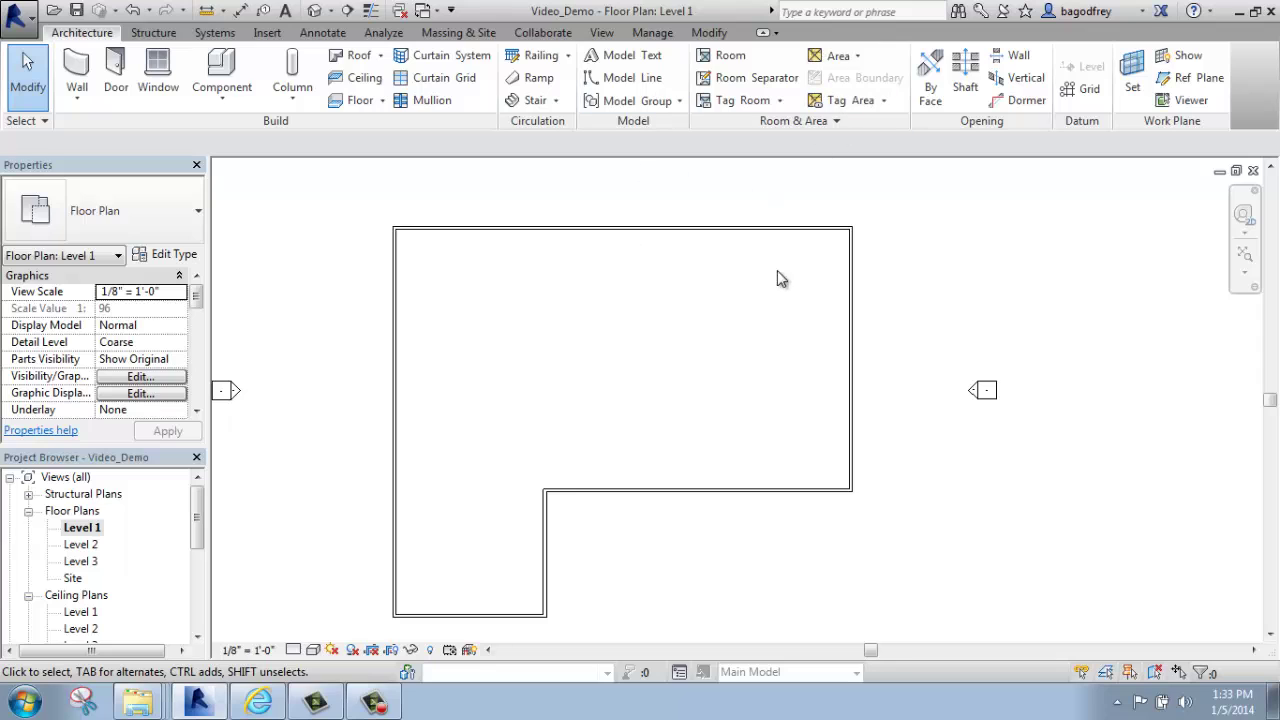
{"action": "scroll", "coordinate": [733, 340], "scroll_direction": "down", "scroll_amount": 3}
{"action": "middle_click_drag", "start_coordinate": [672, 366], "coordinate": [648, 337]}
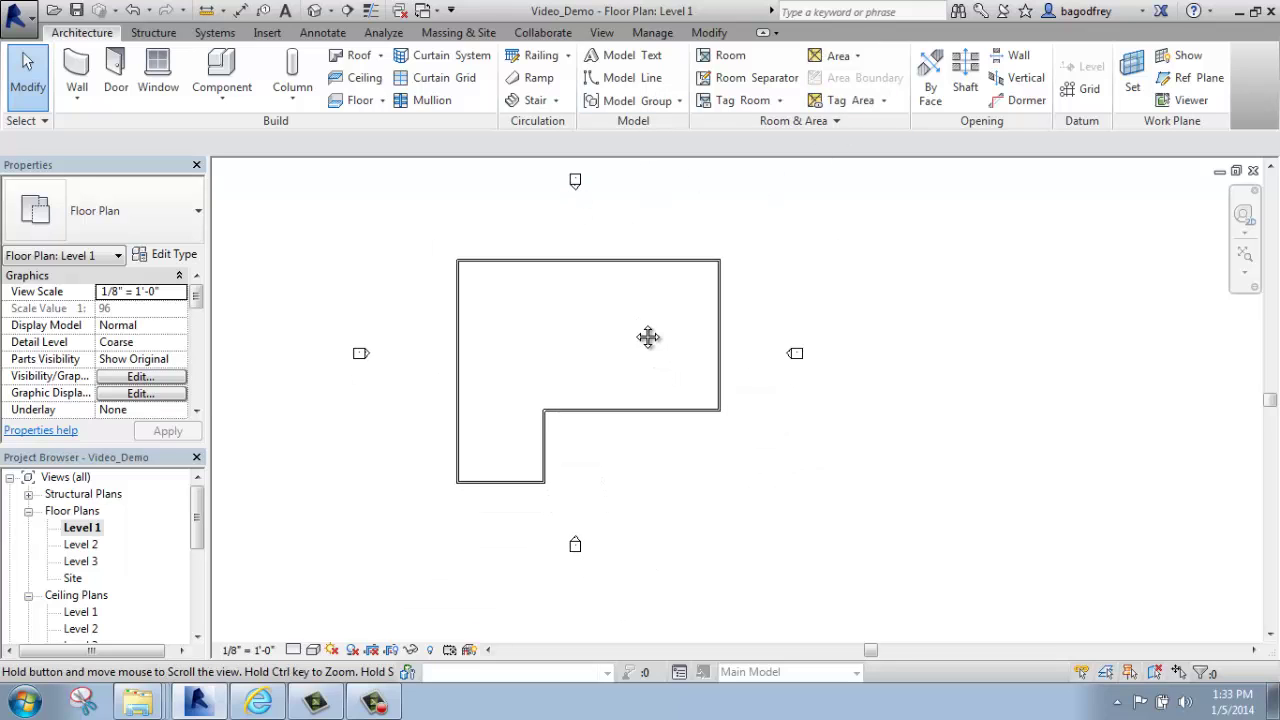
{"action": "scroll", "coordinate": [550, 420], "scroll_direction": "up", "scroll_amount": 1}
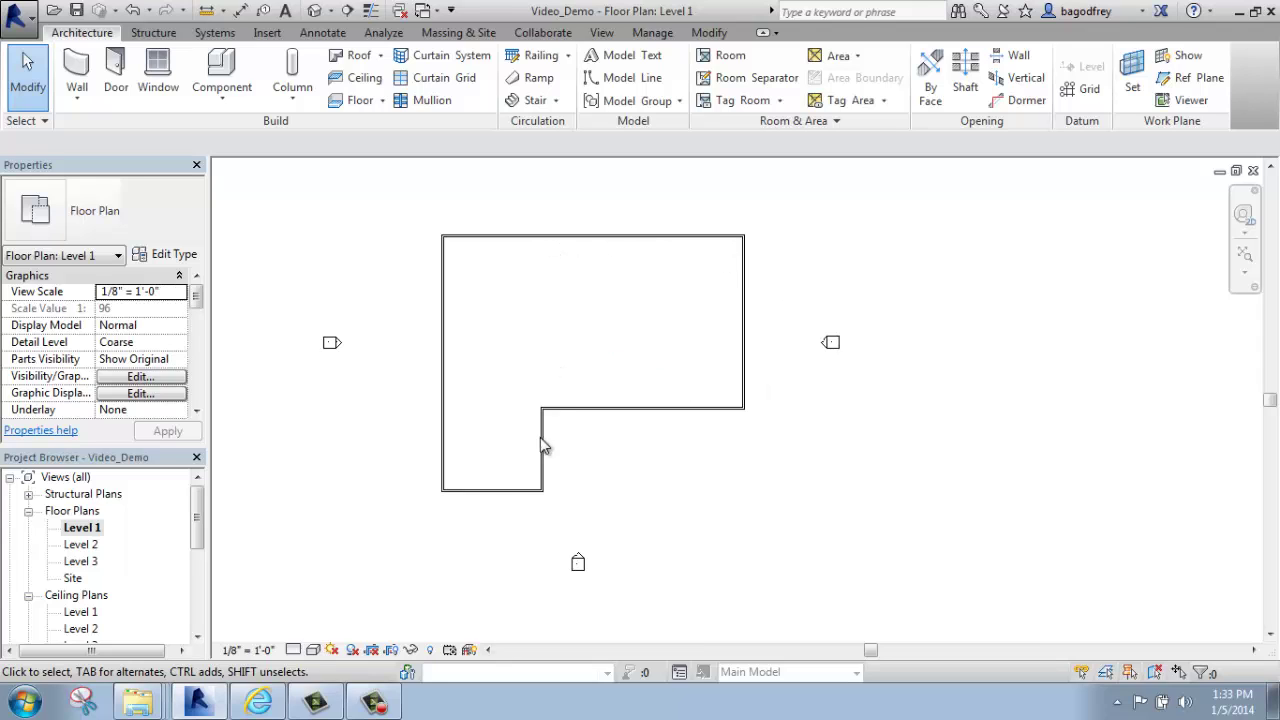
{"action": "scroll", "coordinate": [446, 254], "scroll_direction": "up", "scroll_amount": 1}
{"action": "scroll", "coordinate": [514, 306], "scroll_direction": "up", "scroll_amount": 1}
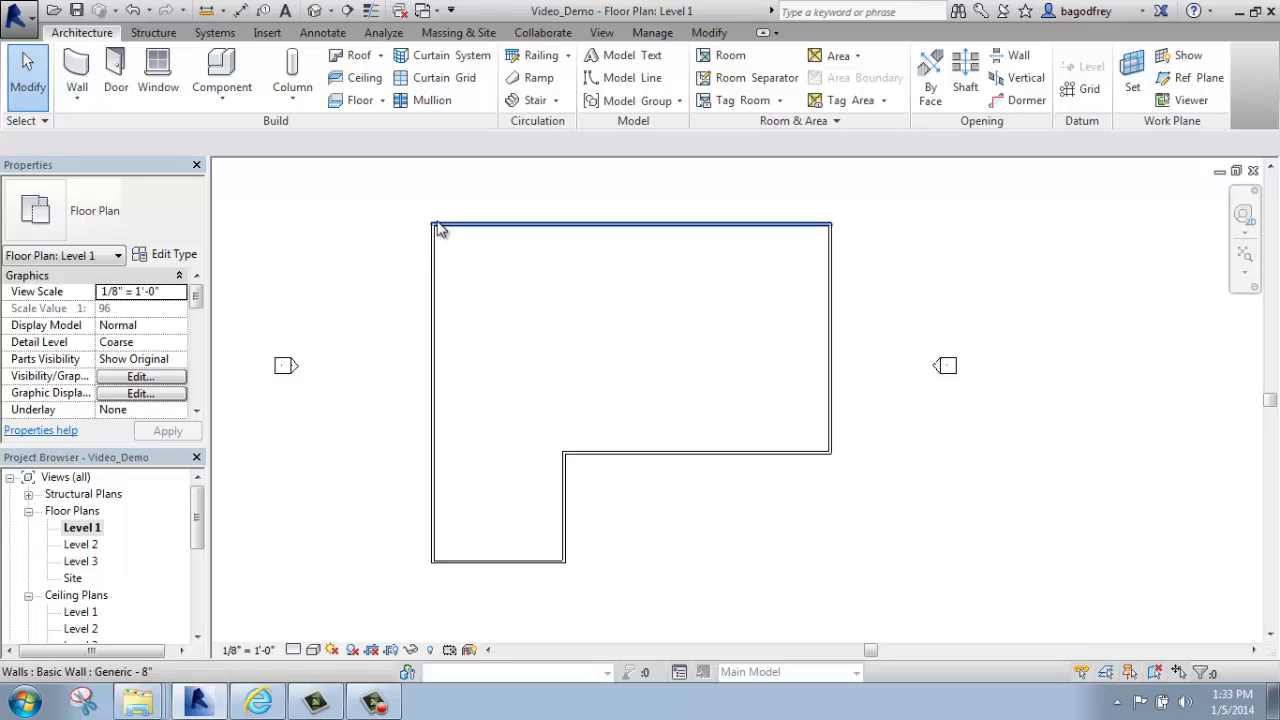
{"action": "left_click", "coordinate": [438, 226]}
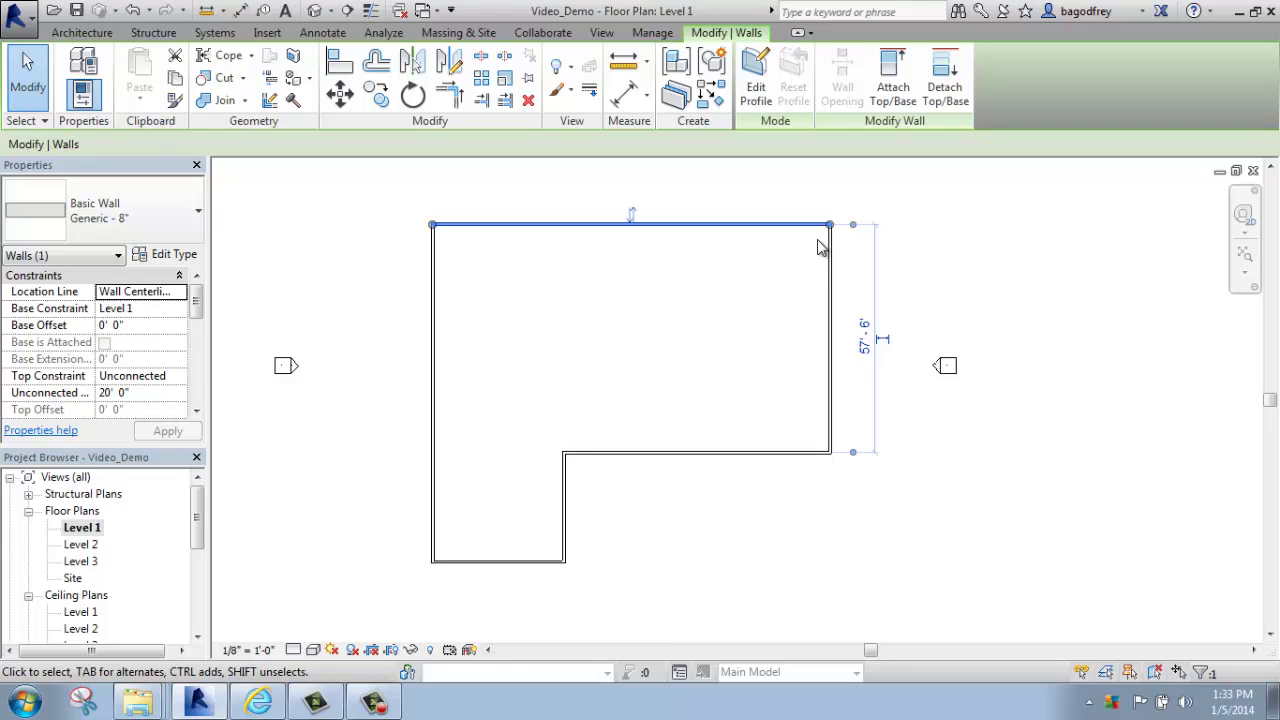
{"action": "left_click", "coordinate": [782, 196]}
{"action": "scroll", "coordinate": [780, 263], "scroll_direction": "down", "scroll_amount": 2}
{"action": "middle_click_drag", "start_coordinate": [771, 254], "coordinate": [714, 333]}
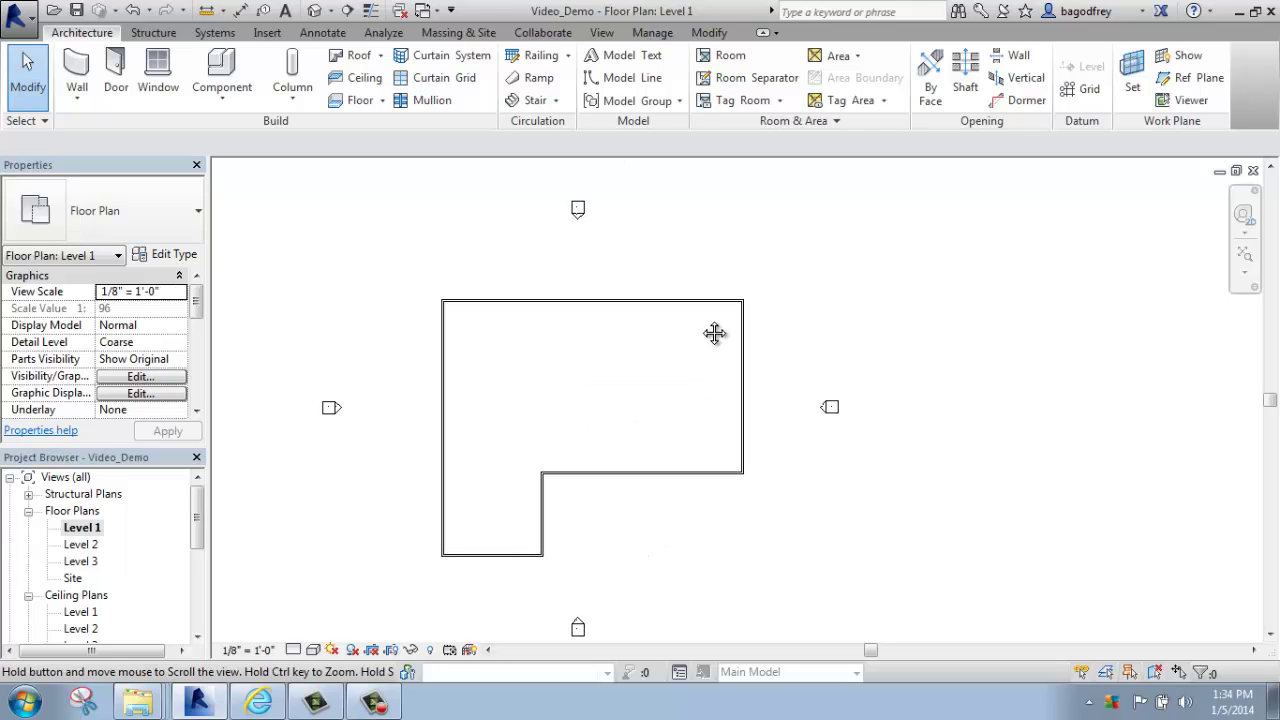
- Draw a 47'-6" by 25'-6" rectangular wall enclosure inside the building's upper part
{"action": "left_click", "coordinate": [83, 64]}
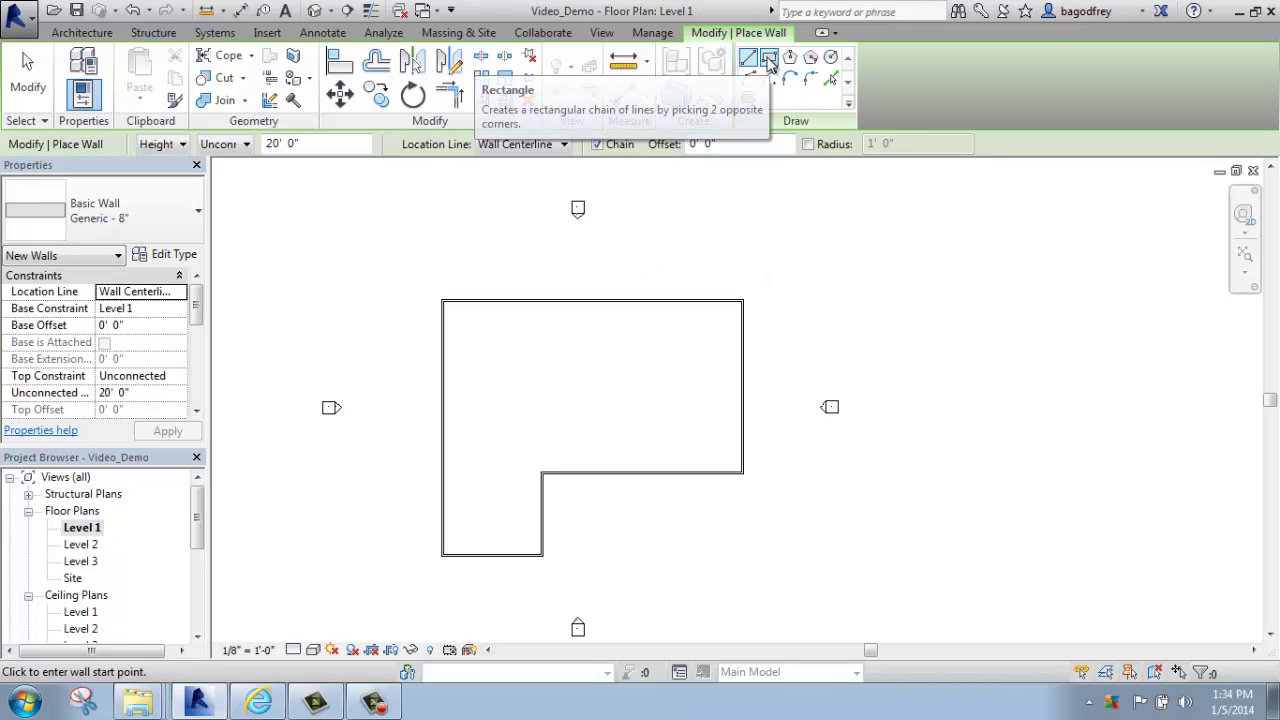
{"action": "left_click", "coordinate": [769, 58]}
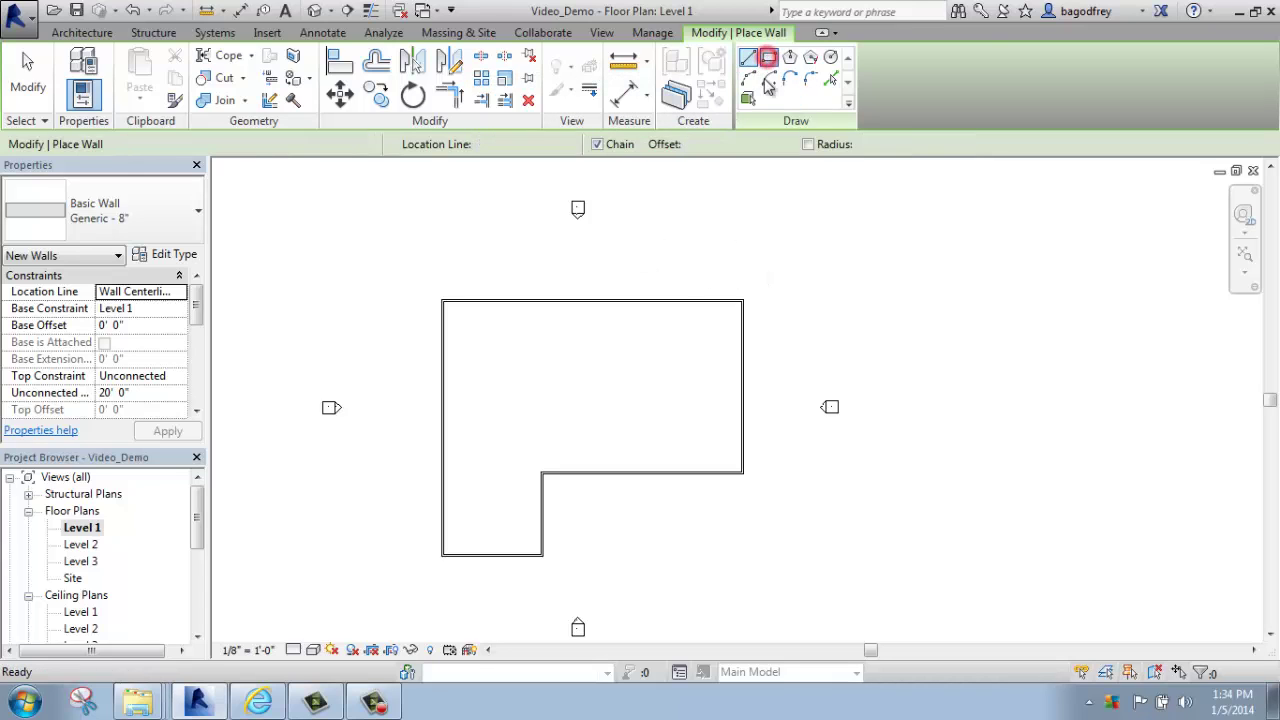
{"action": "left_click", "coordinate": [536, 358]}
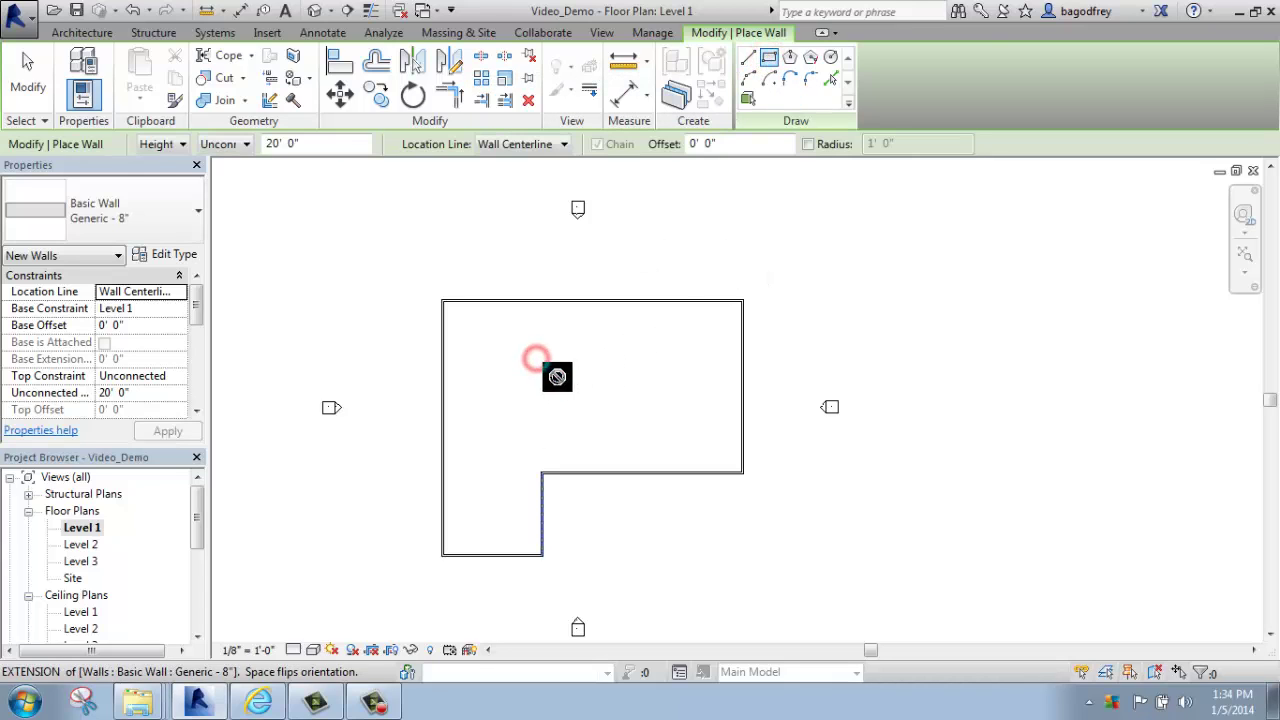
{"action": "left_click", "coordinate": [679, 436]}
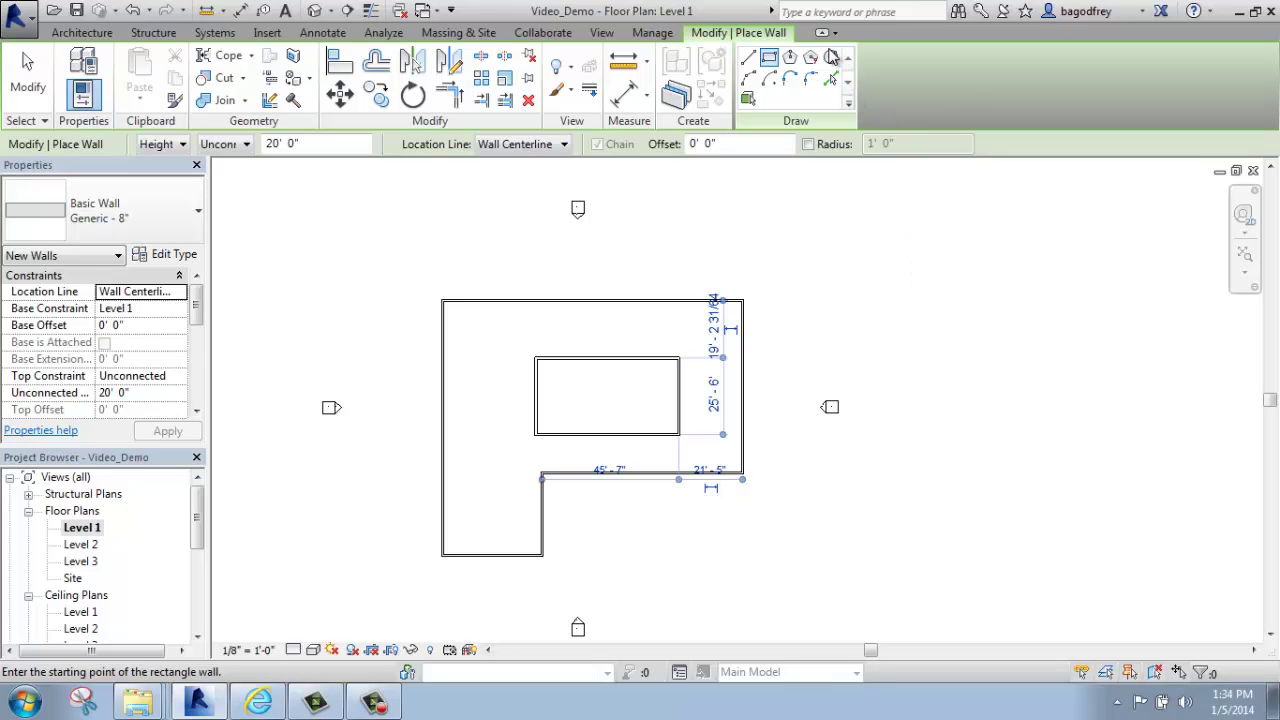
- Draw a 19'-0" radius circular wall centred above the building
{"action": "left_click", "coordinate": [830, 57]}
{"action": "left_click", "coordinate": [742, 203]}
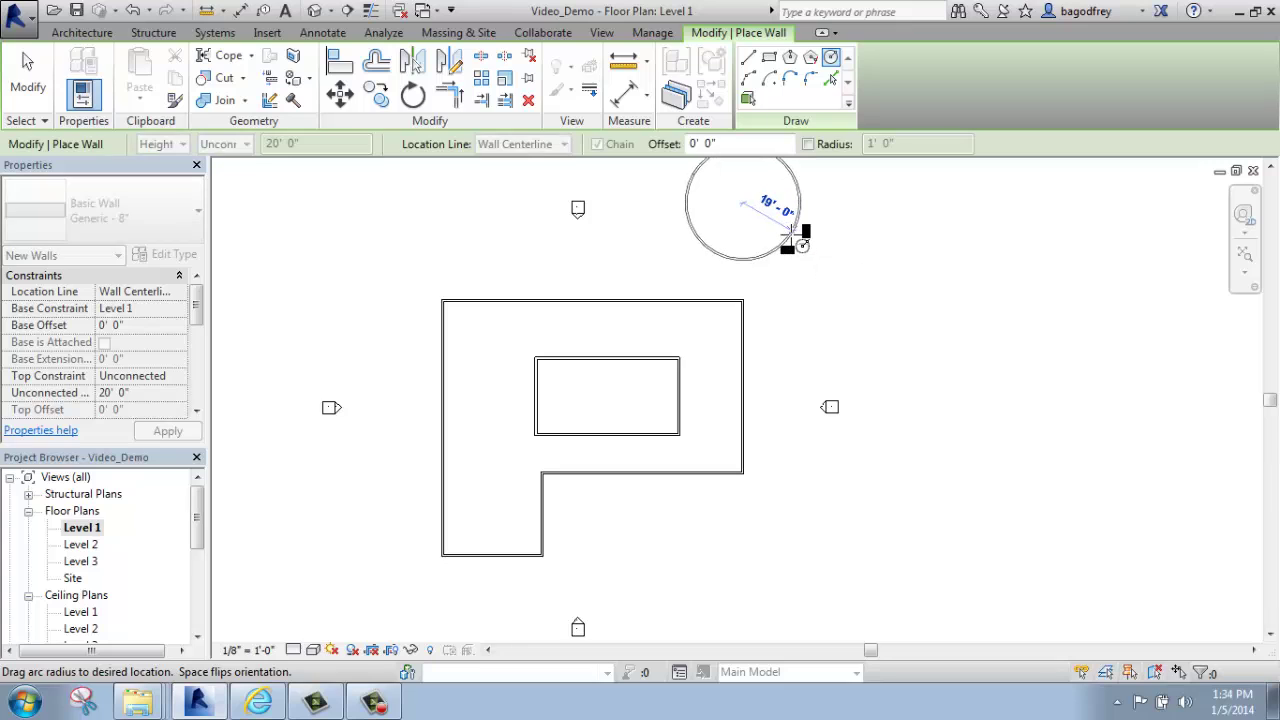
{"action": "left_click", "coordinate": [790, 237]}
{"action": "scroll", "coordinate": [749, 268], "scroll_direction": "down", "scroll_amount": 1}
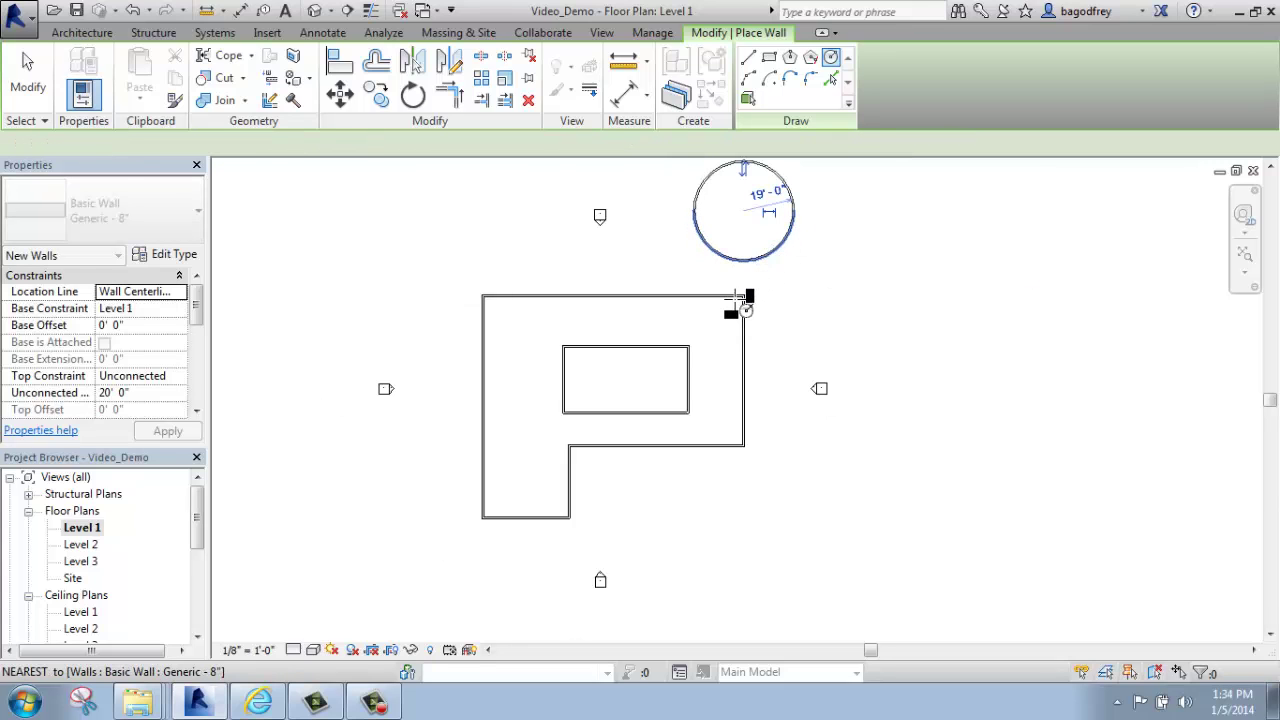
{"action": "middle_click_drag", "start_coordinate": [742, 300], "coordinate": [703, 345]}
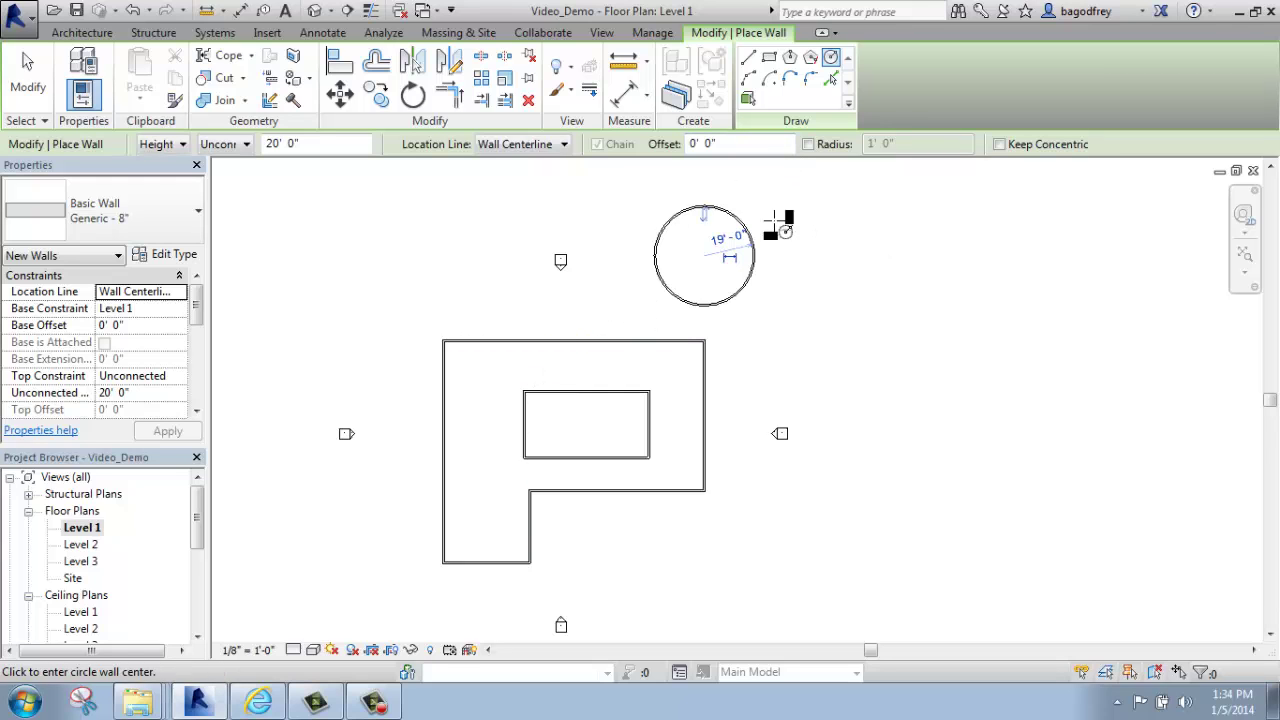
{"action": "left_click", "coordinate": [28, 78]}
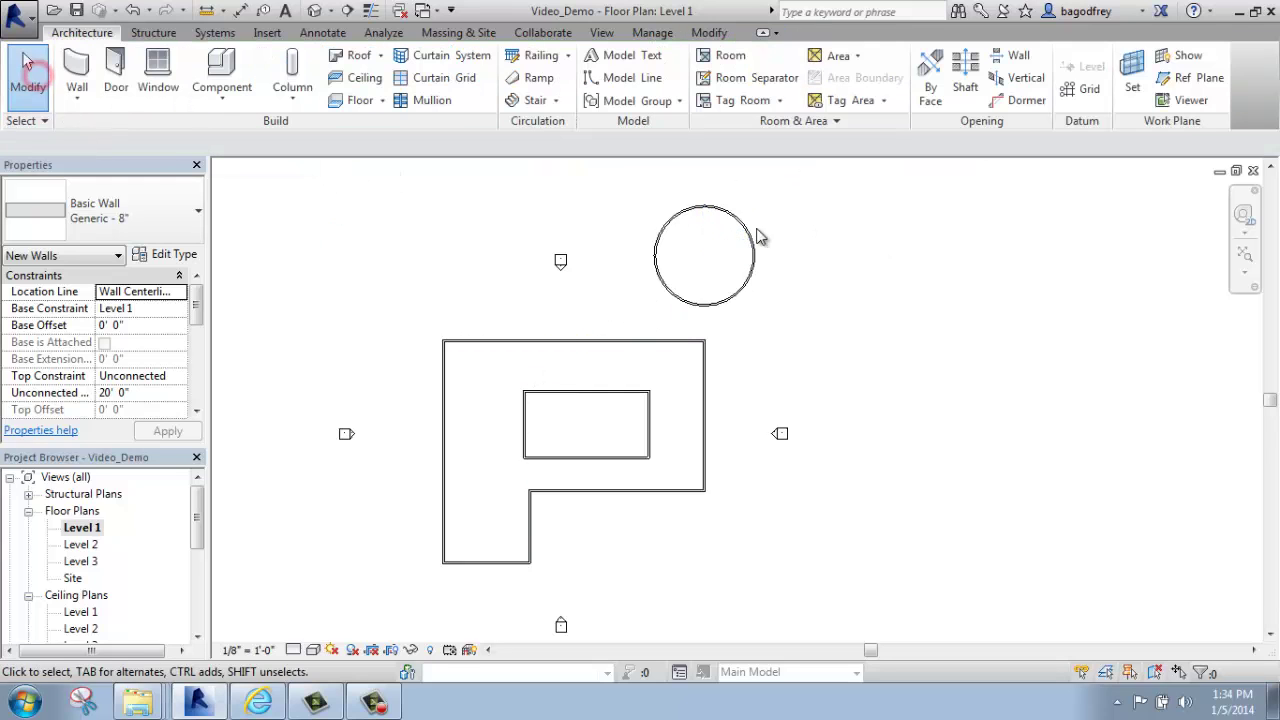
- Delete the circular wall's upper arc, leaving a semicircular wall
{"action": "scroll", "coordinate": [740, 206], "scroll_direction": "up", "scroll_amount": 3}
{"action": "middle_click_drag", "start_coordinate": [743, 206], "coordinate": [728, 258]}
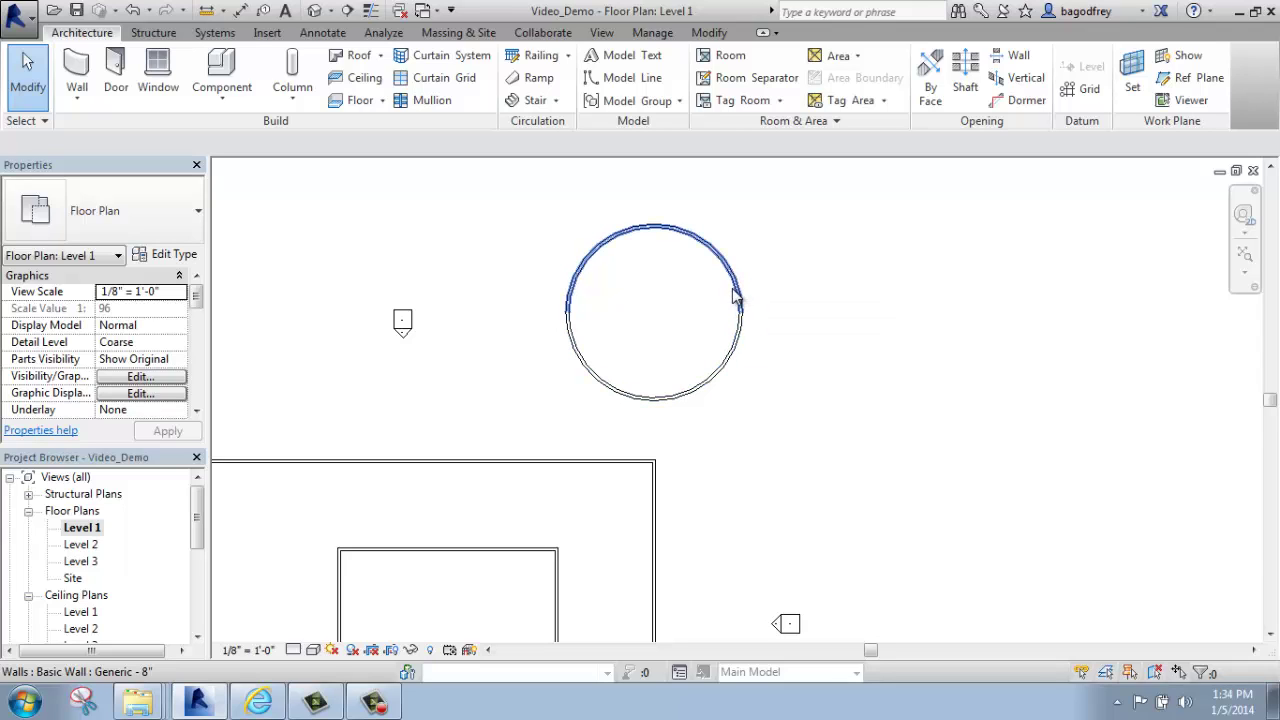
{"action": "left_click", "coordinate": [737, 290]}
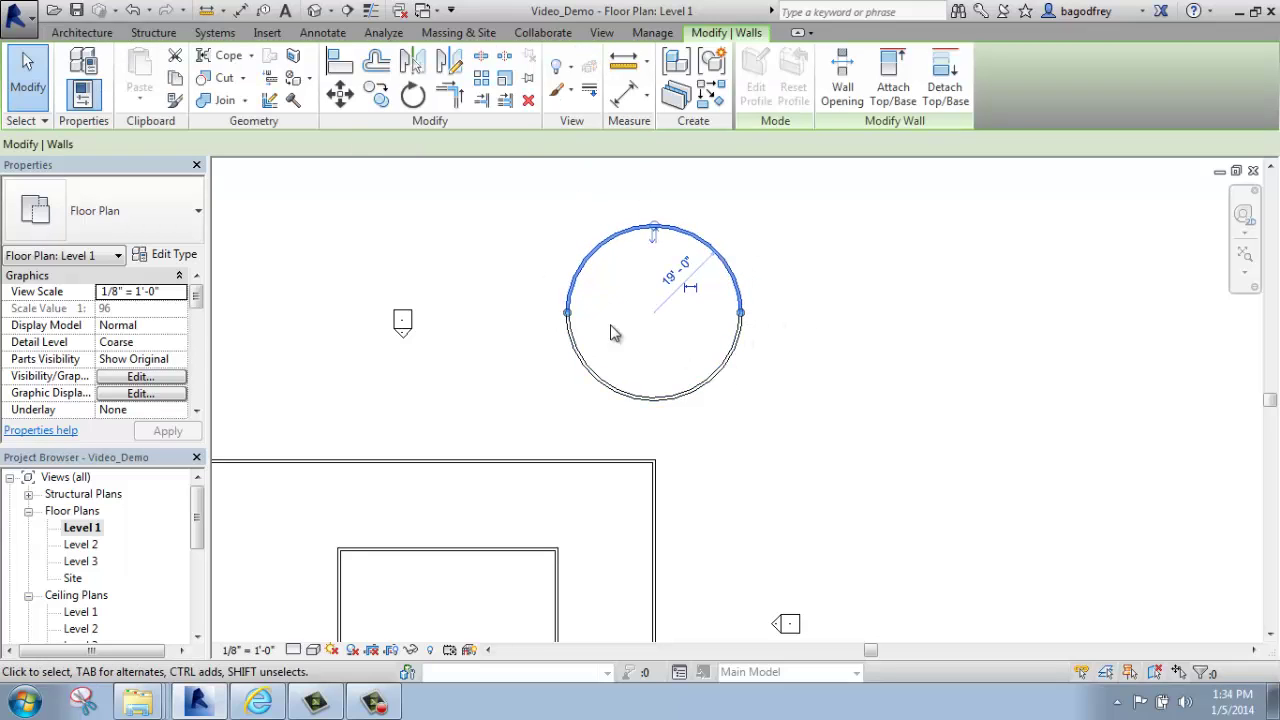
{"action": "left_click", "coordinate": [738, 294]}
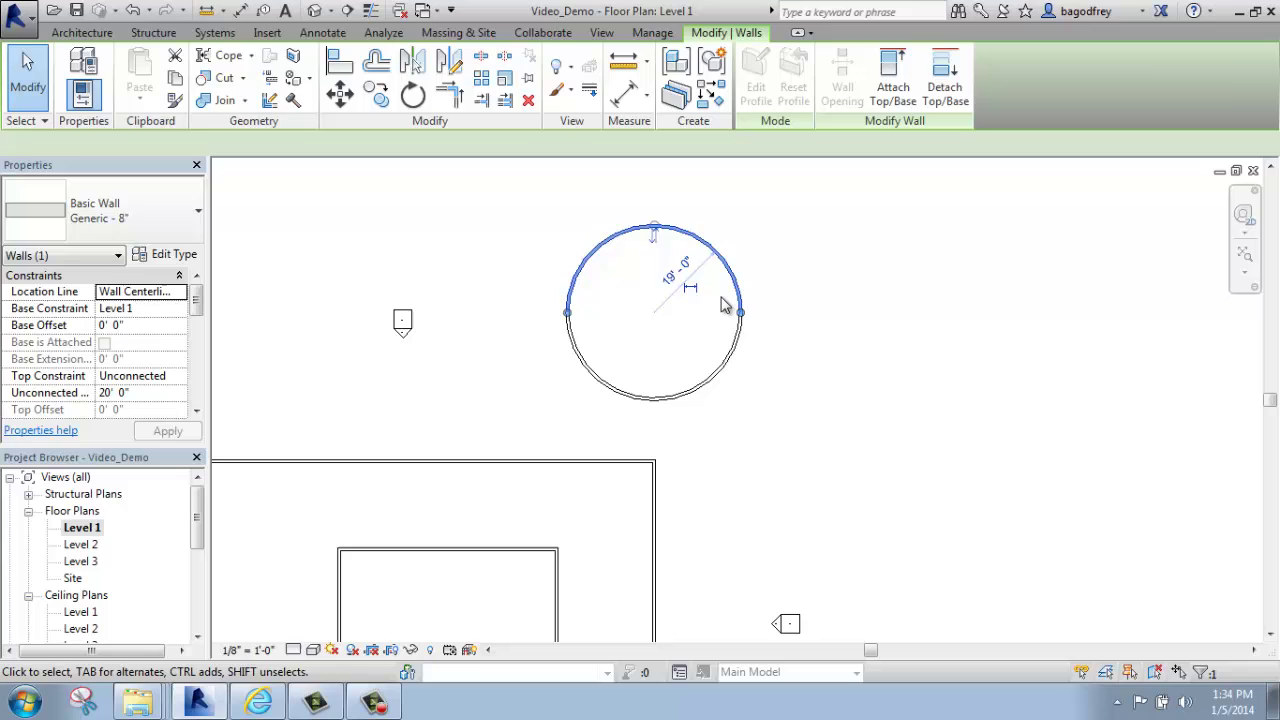
{"action": "key", "text": "Delete"}
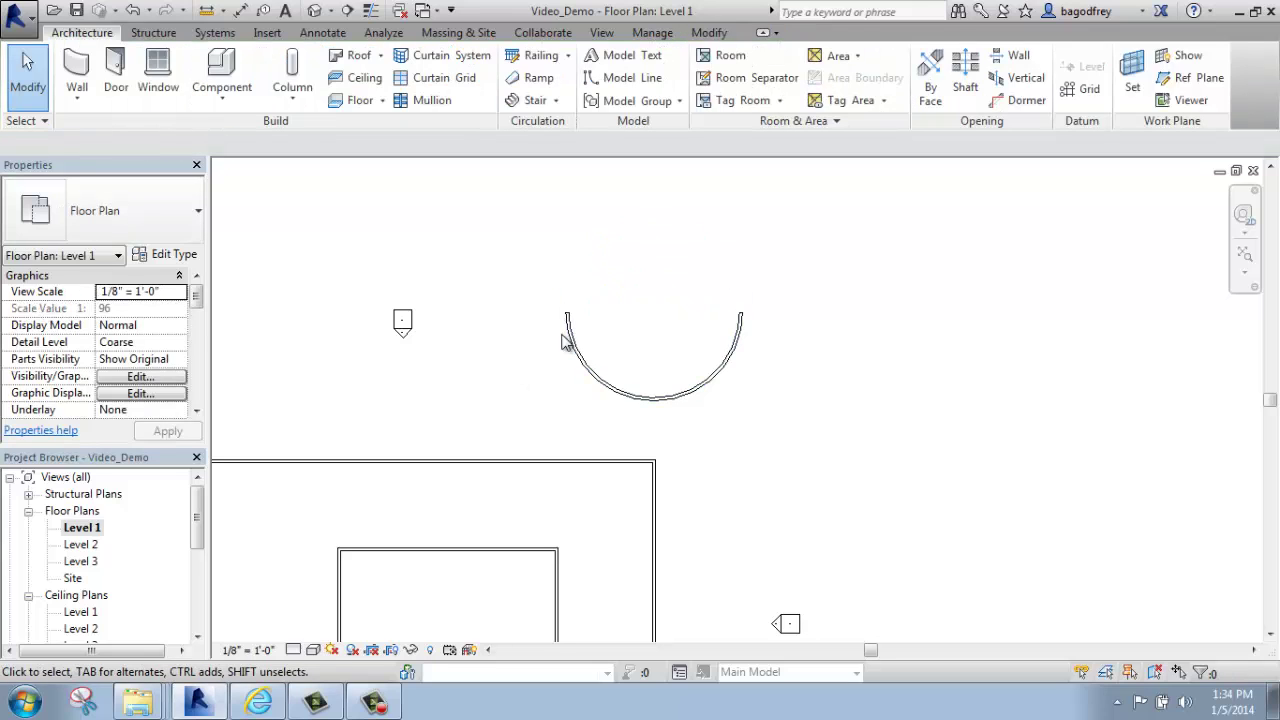
{"action": "scroll", "coordinate": [751, 331], "scroll_direction": "down", "scroll_amount": 2}
{"action": "middle_click_drag", "start_coordinate": [720, 365], "coordinate": [752, 311]}
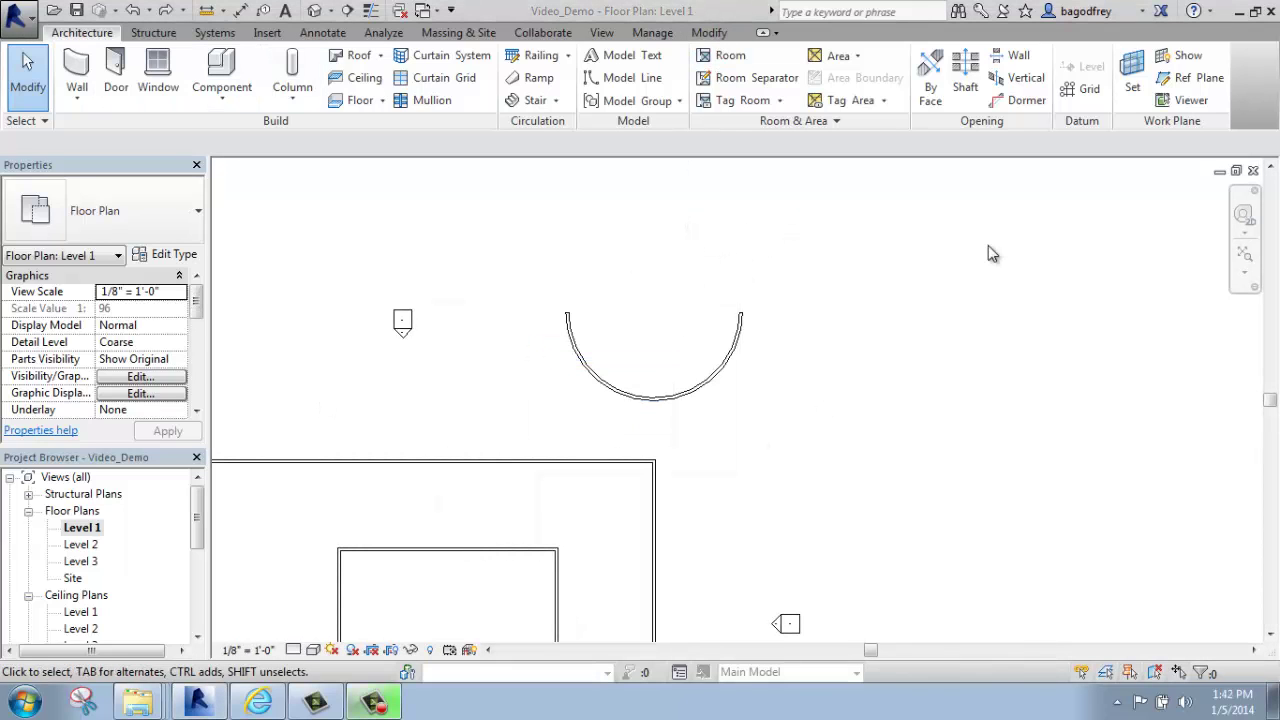
{"action": "left_click", "coordinate": [988, 248]}
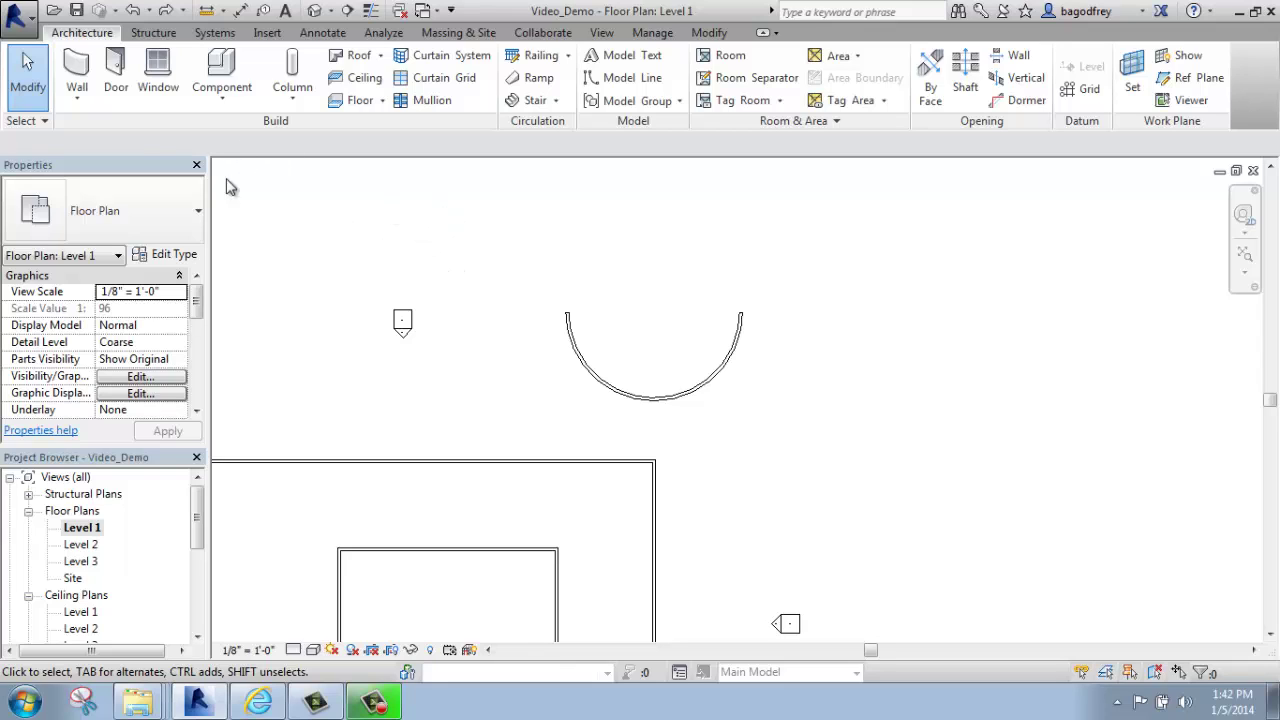
- Start the Wall tool with a 5' 0" placement offset
{"action": "left_click", "coordinate": [77, 70]}
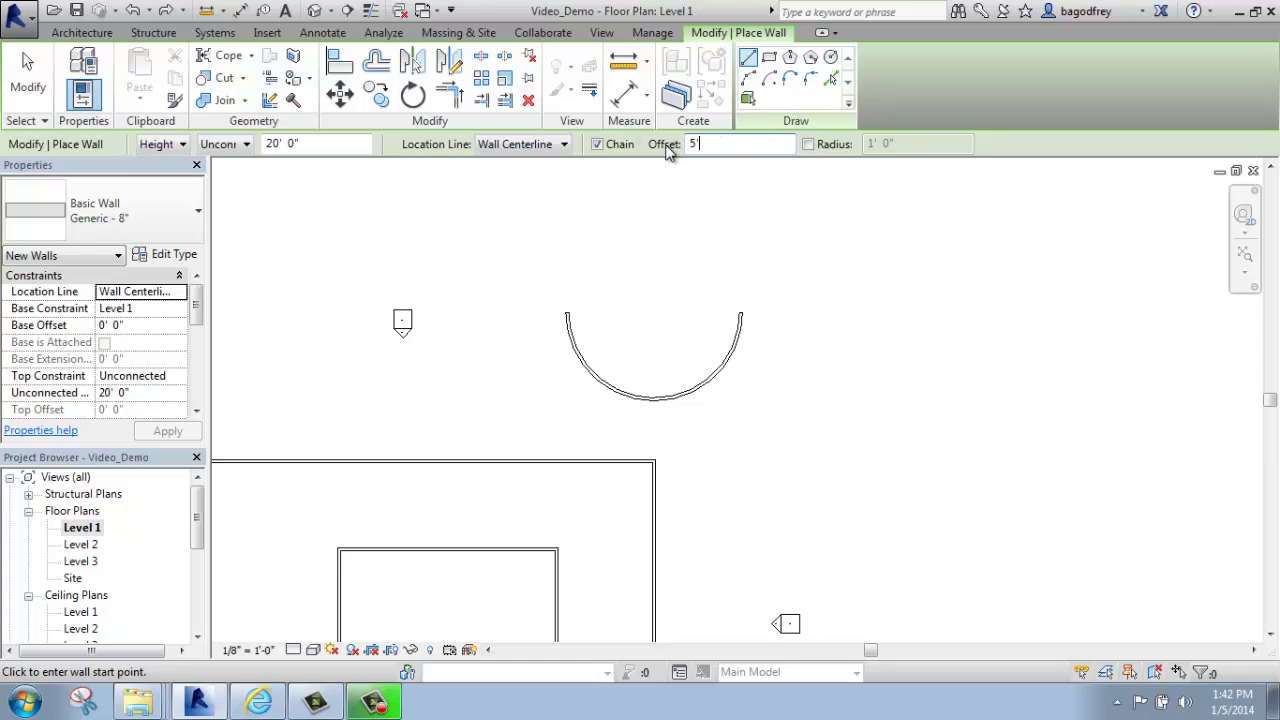
{"action": "key", "text": "Return"}
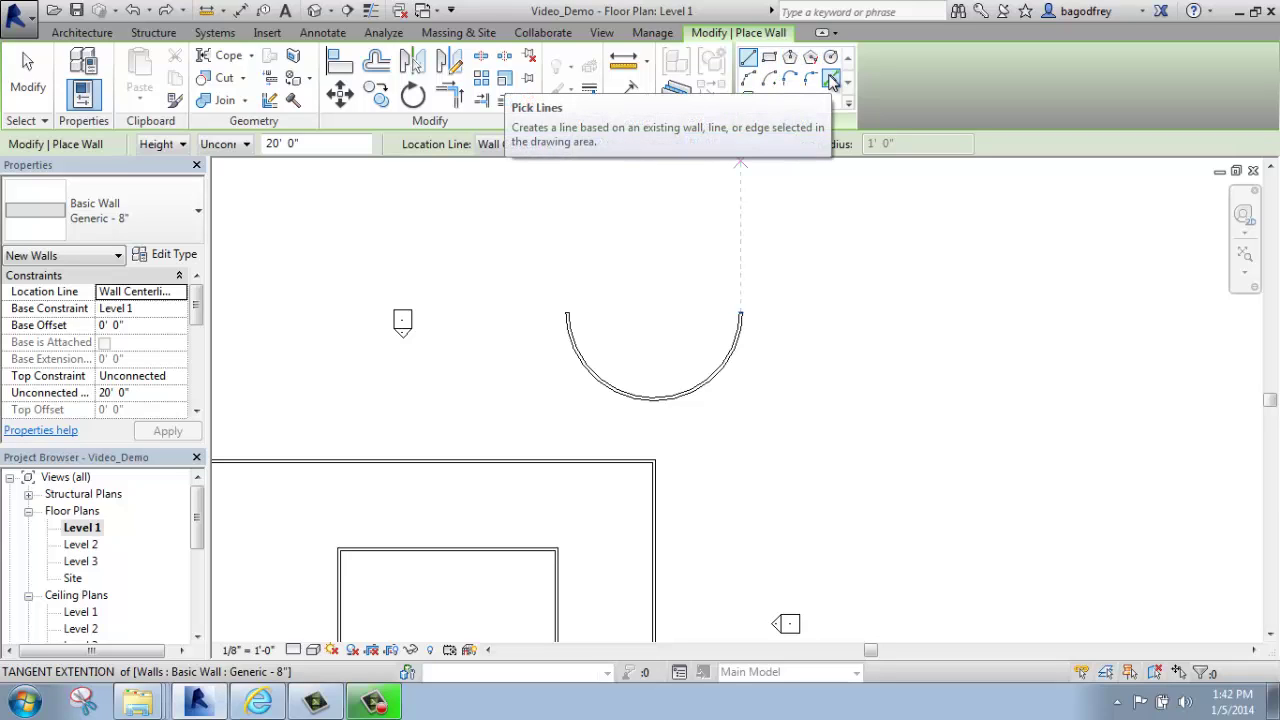
- Using Pick Walls, add a wall 5' outside the building's right wall
{"action": "left_click", "coordinate": [831, 80]}
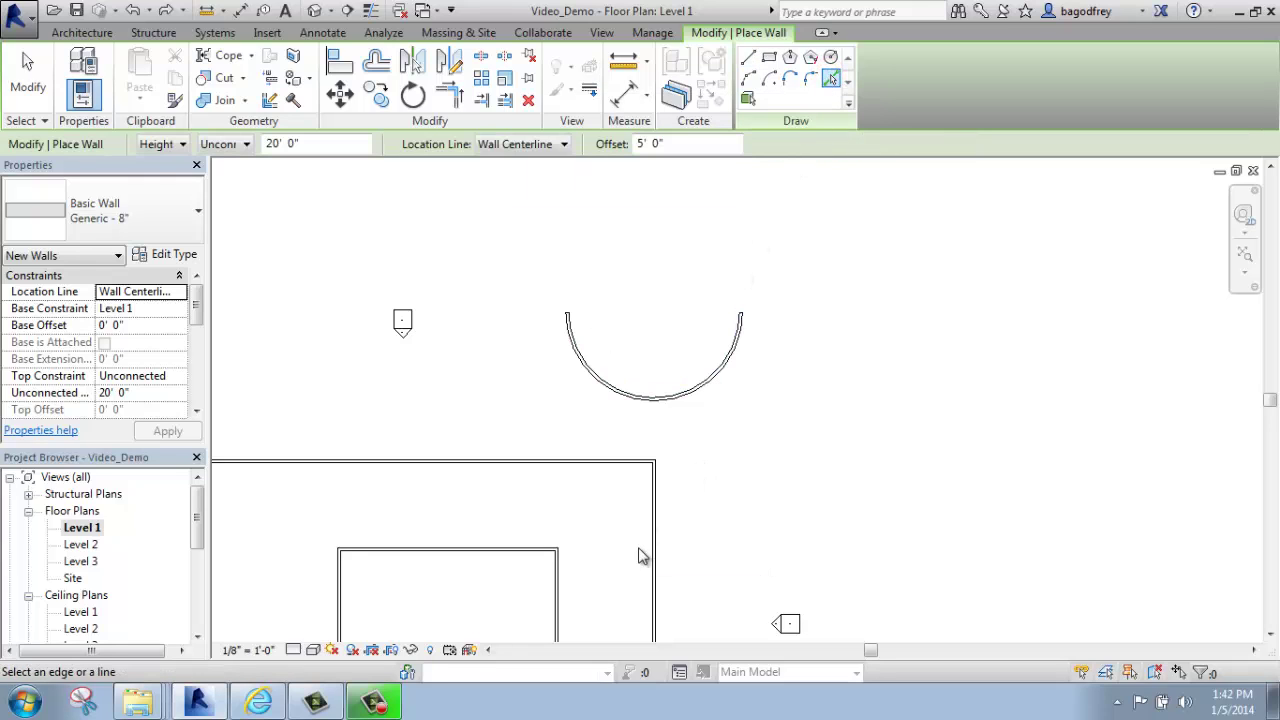
{"action": "middle_click_drag", "start_coordinate": [642, 557], "coordinate": [691, 372]}
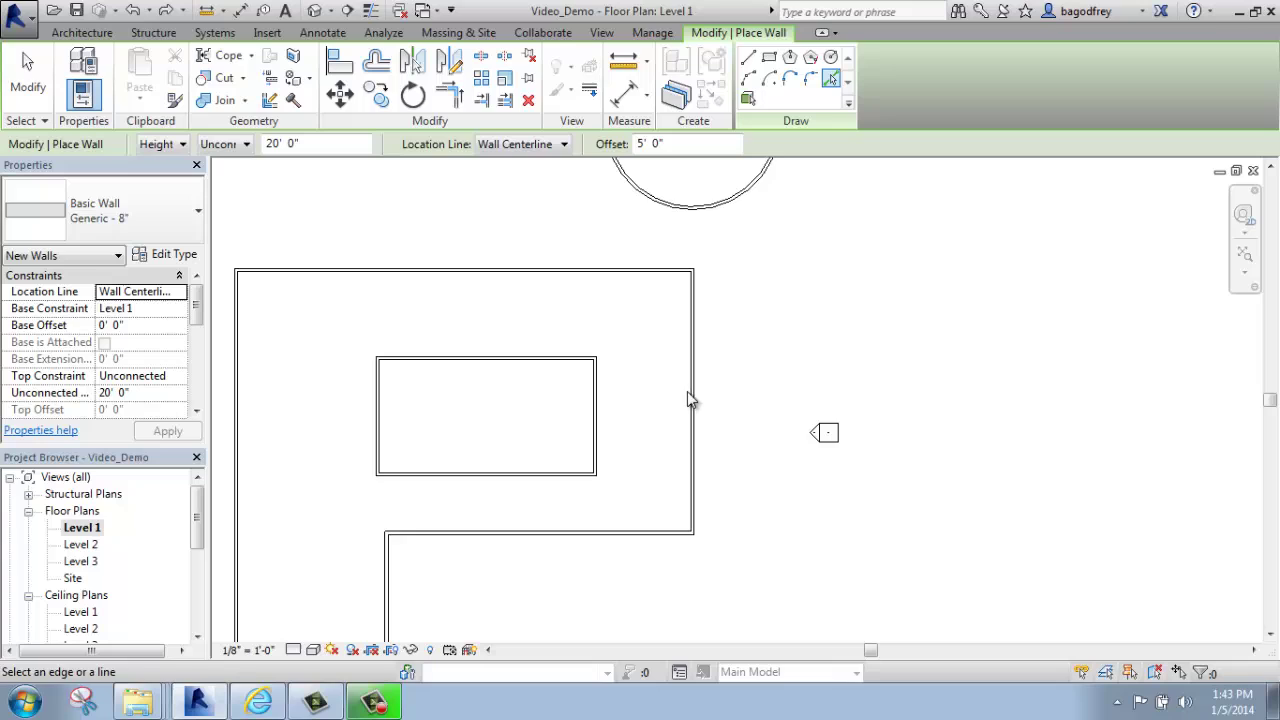
{"action": "scroll", "coordinate": [722, 426], "scroll_direction": "down", "scroll_amount": 1}
{"action": "scroll", "coordinate": [718, 422], "scroll_direction": "up", "scroll_amount": 3}
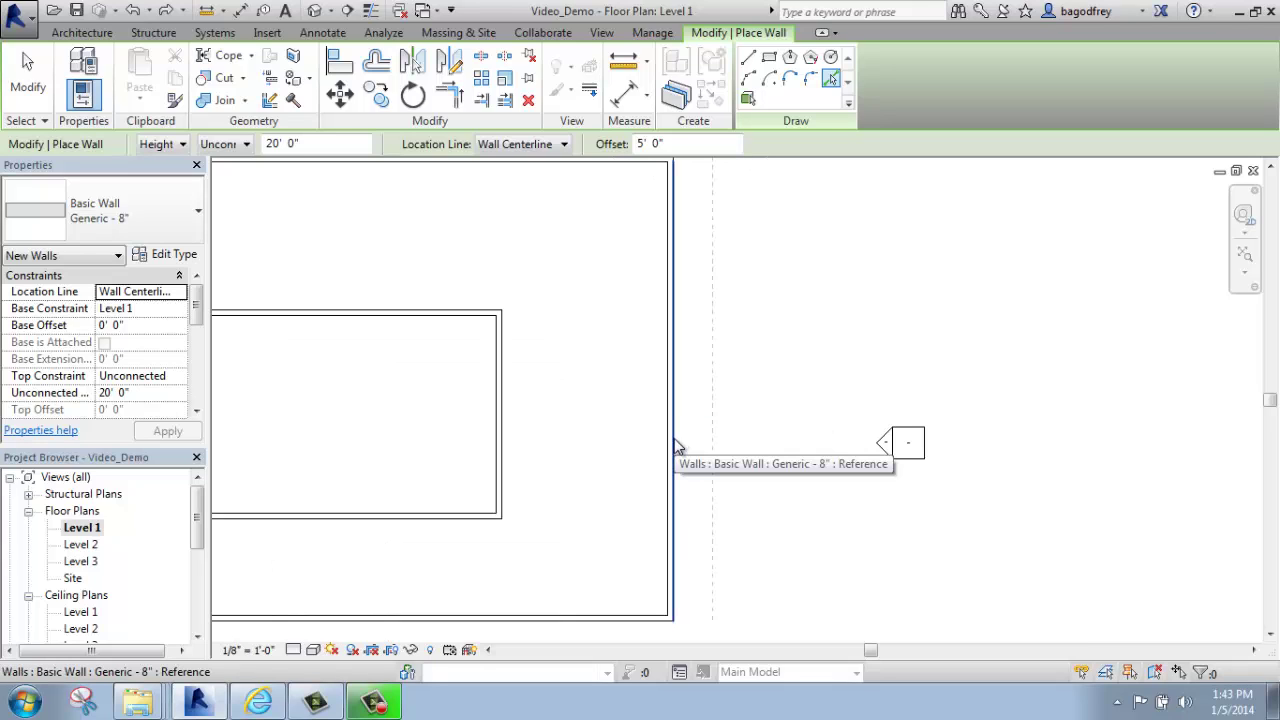
{"action": "scroll", "coordinate": [675, 446], "scroll_direction": "up", "scroll_amount": 5}
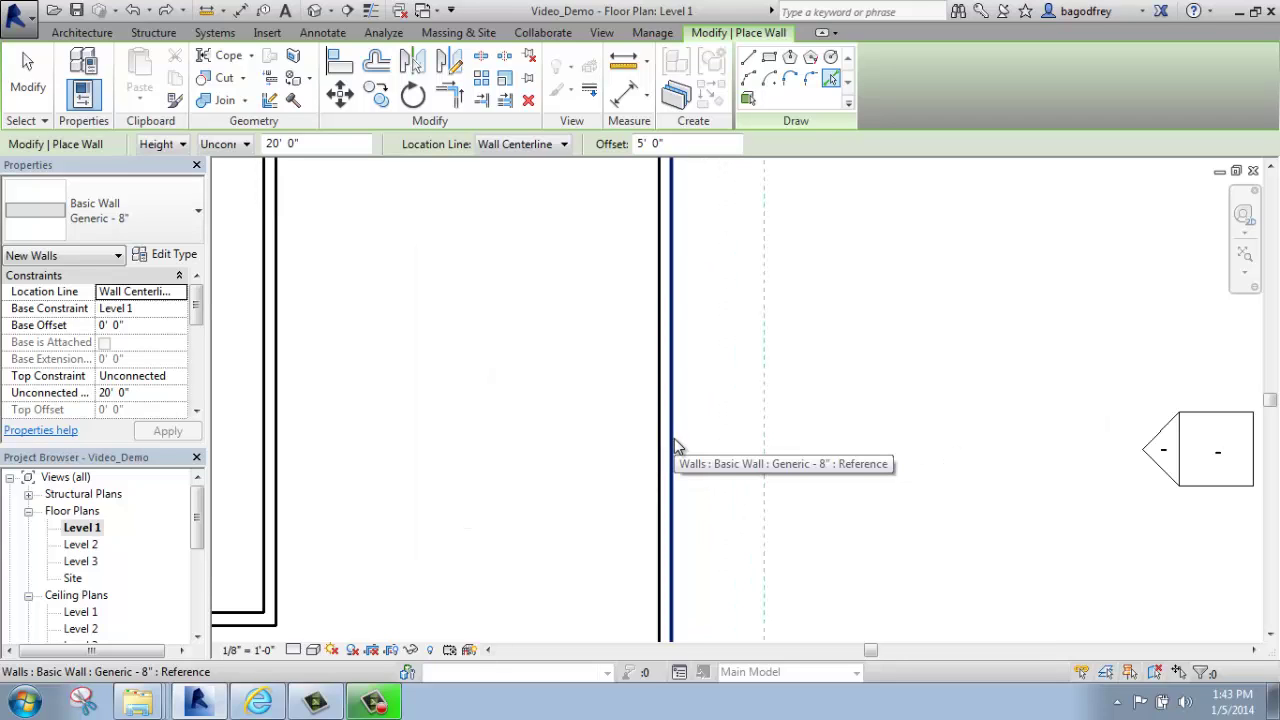
{"action": "left_click", "coordinate": [675, 446]}
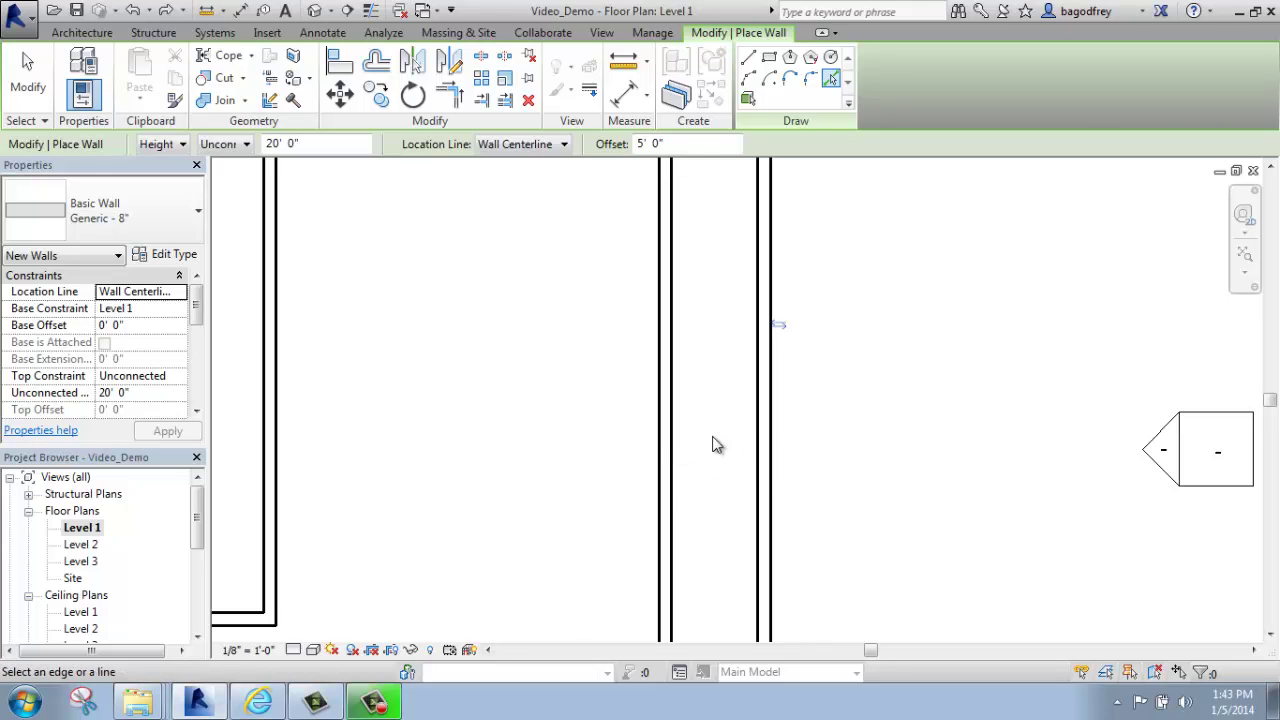
- Add 5'-offset walls below the inner horizontal wall and above the top wall
{"action": "scroll", "coordinate": [669, 445], "scroll_direction": "down", "scroll_amount": 4}
{"action": "middle_click_drag", "start_coordinate": [651, 477], "coordinate": [799, 273]}
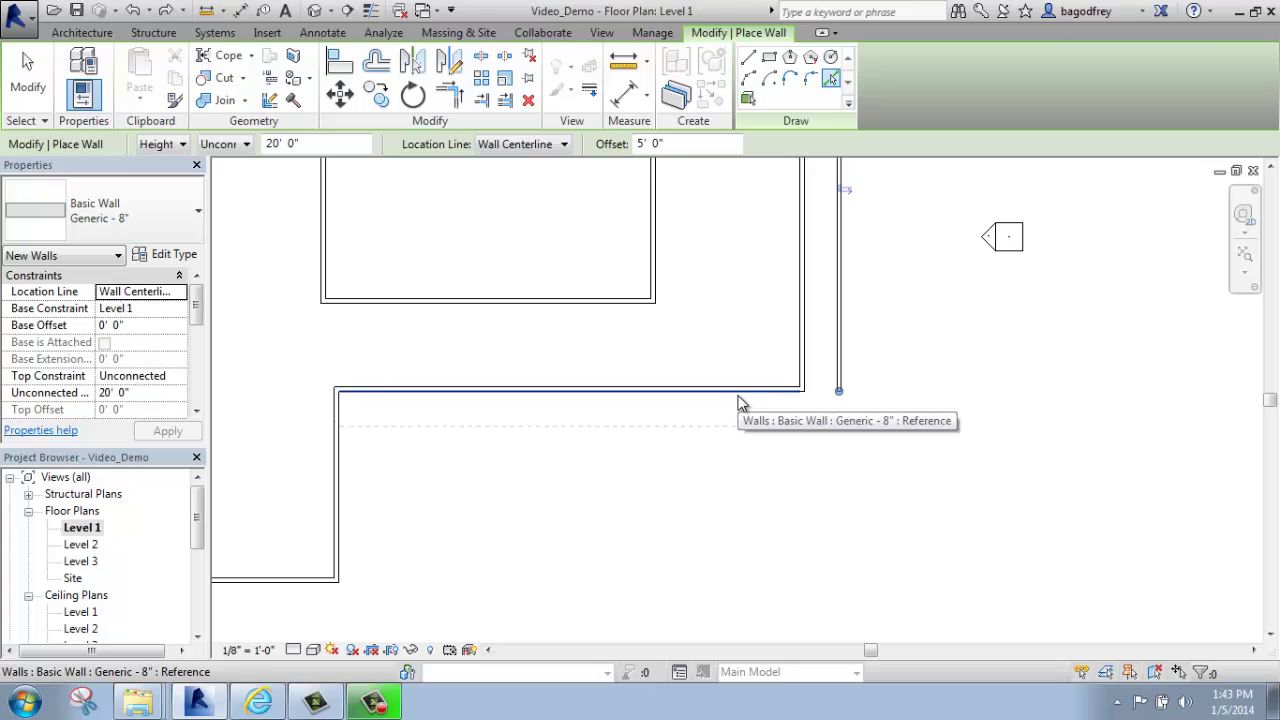
{"action": "left_click", "coordinate": [738, 392]}
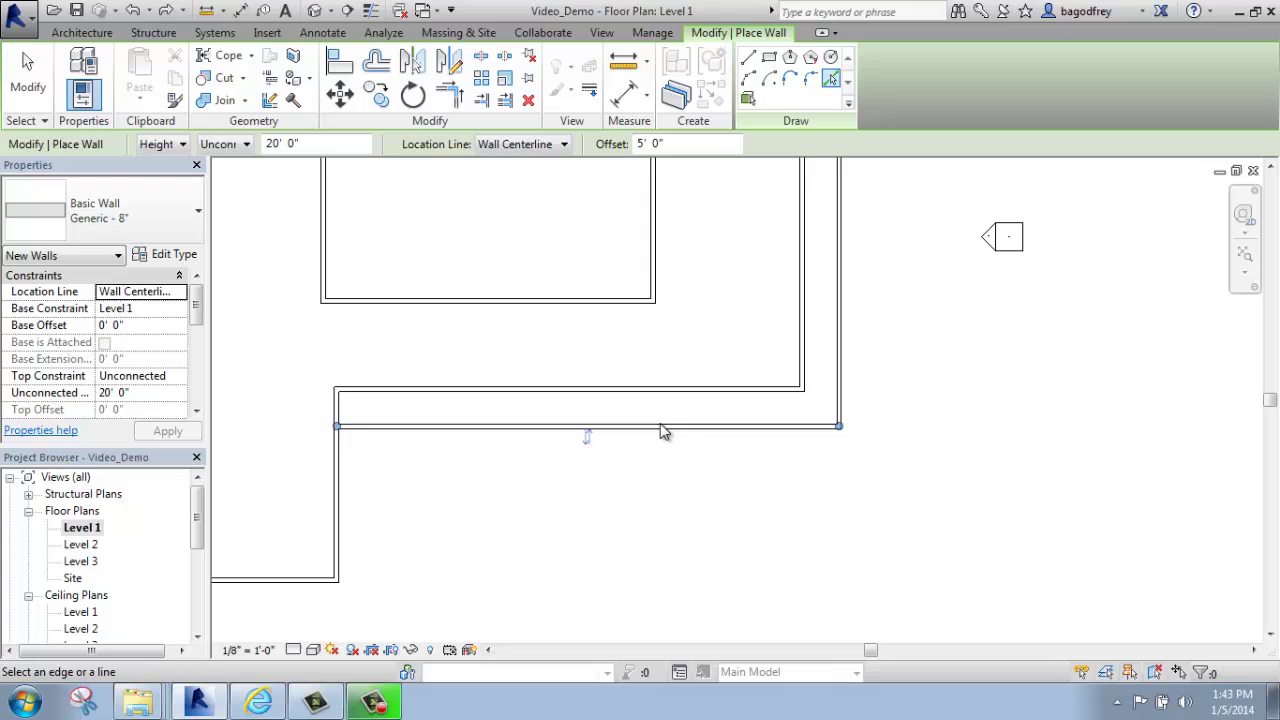
{"action": "middle_click_drag", "start_coordinate": [838, 386], "coordinate": [748, 426]}
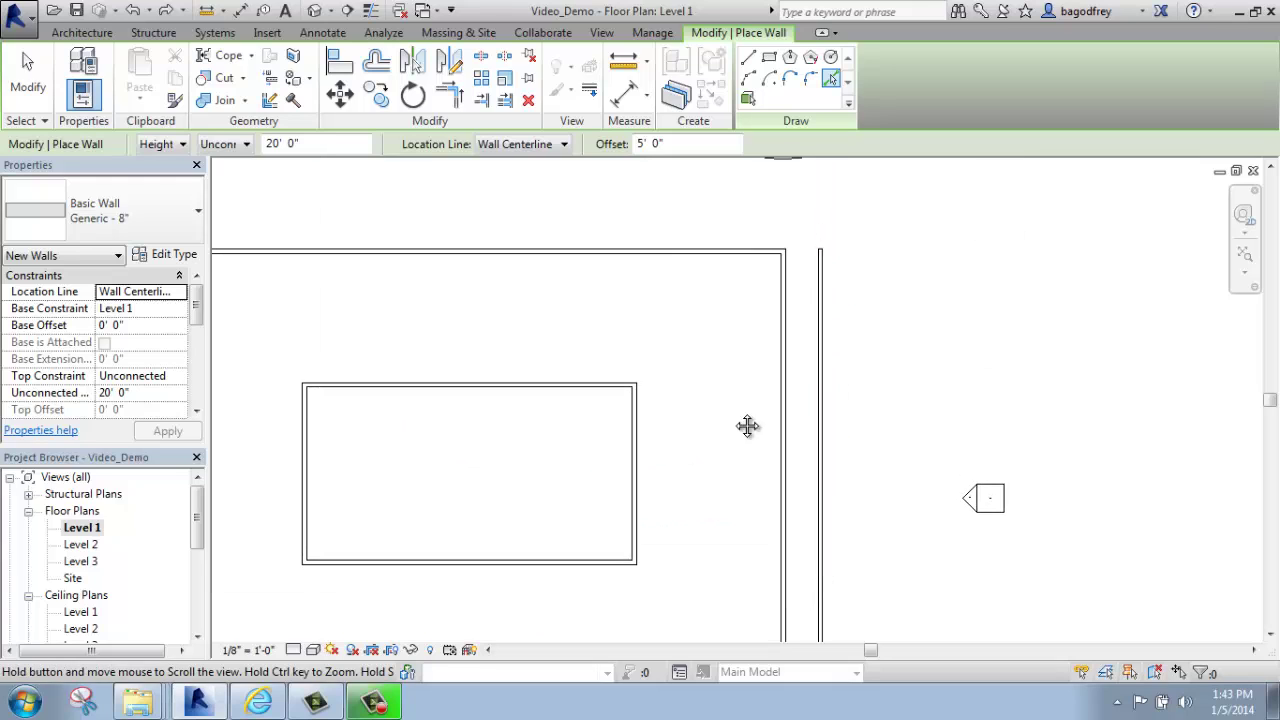
{"action": "left_click", "coordinate": [660, 253]}
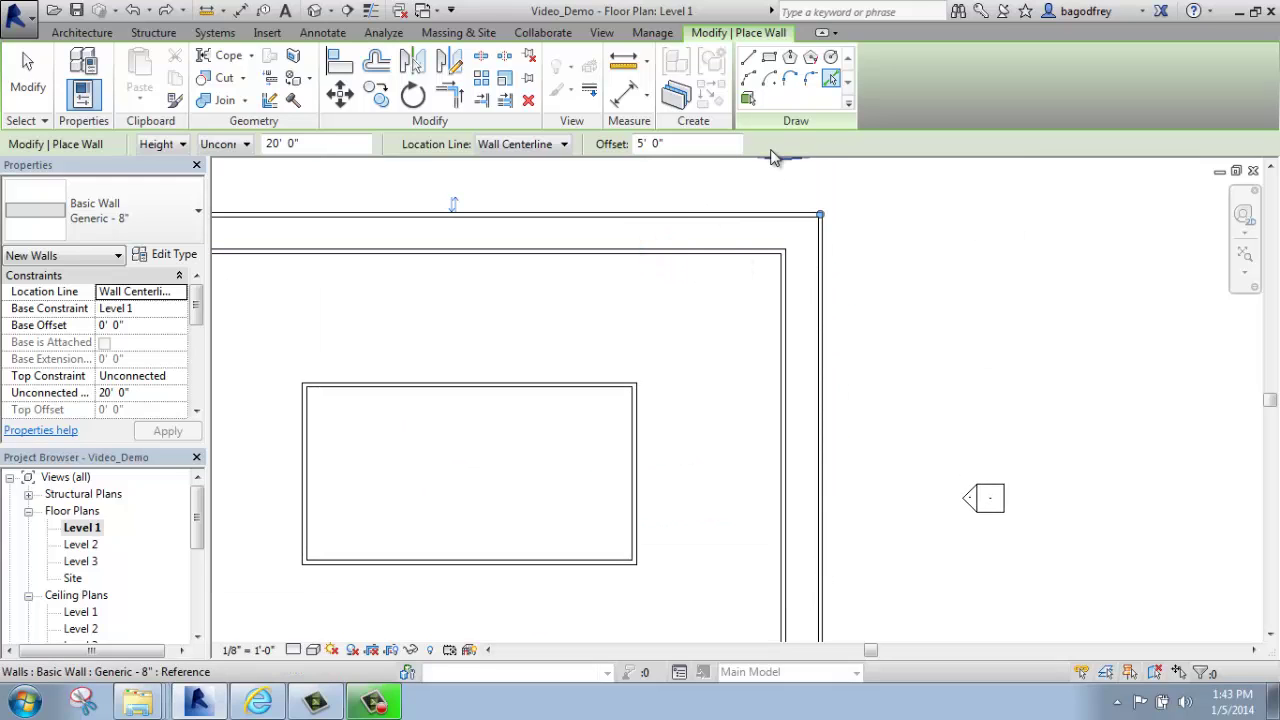
{"action": "left_click", "coordinate": [684, 145]}
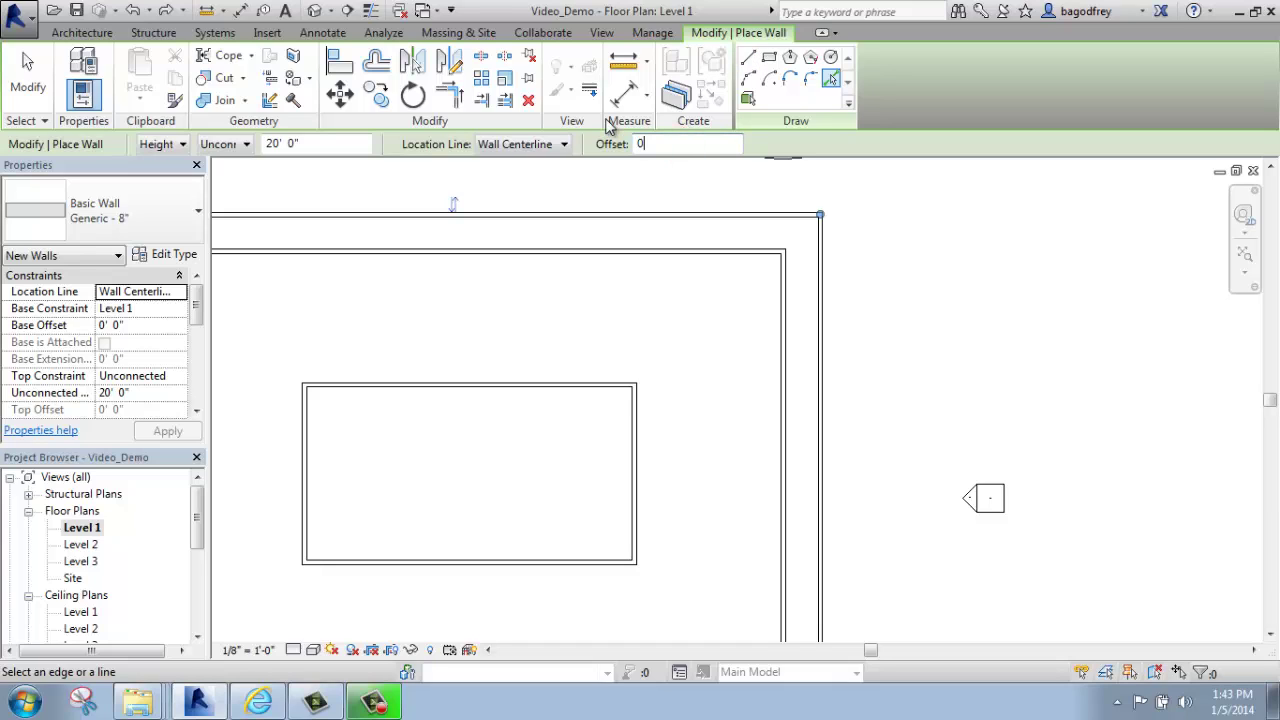
- Reset the offset to 0' 0" and switch to the Line tool with a 5' 0" radius
{"action": "type", "text": "0"}
{"action": "left_click", "coordinate": [748, 60]}
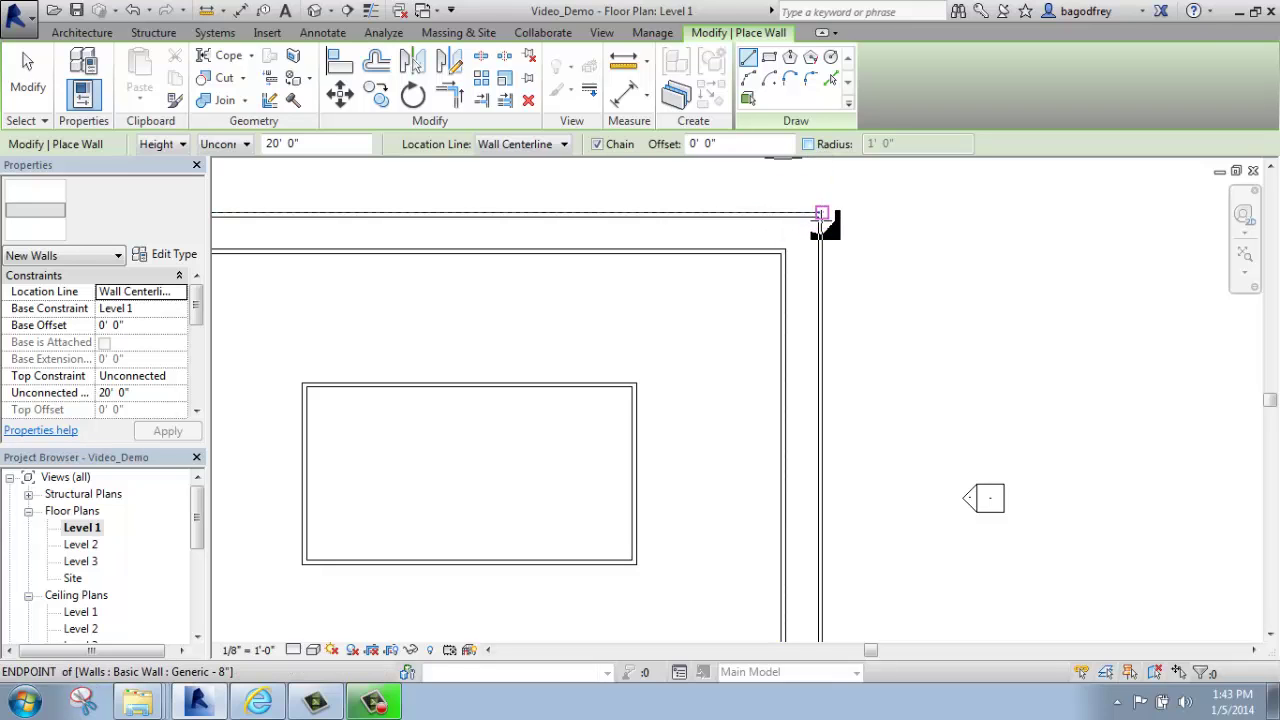
{"action": "left_click", "coordinate": [808, 144]}
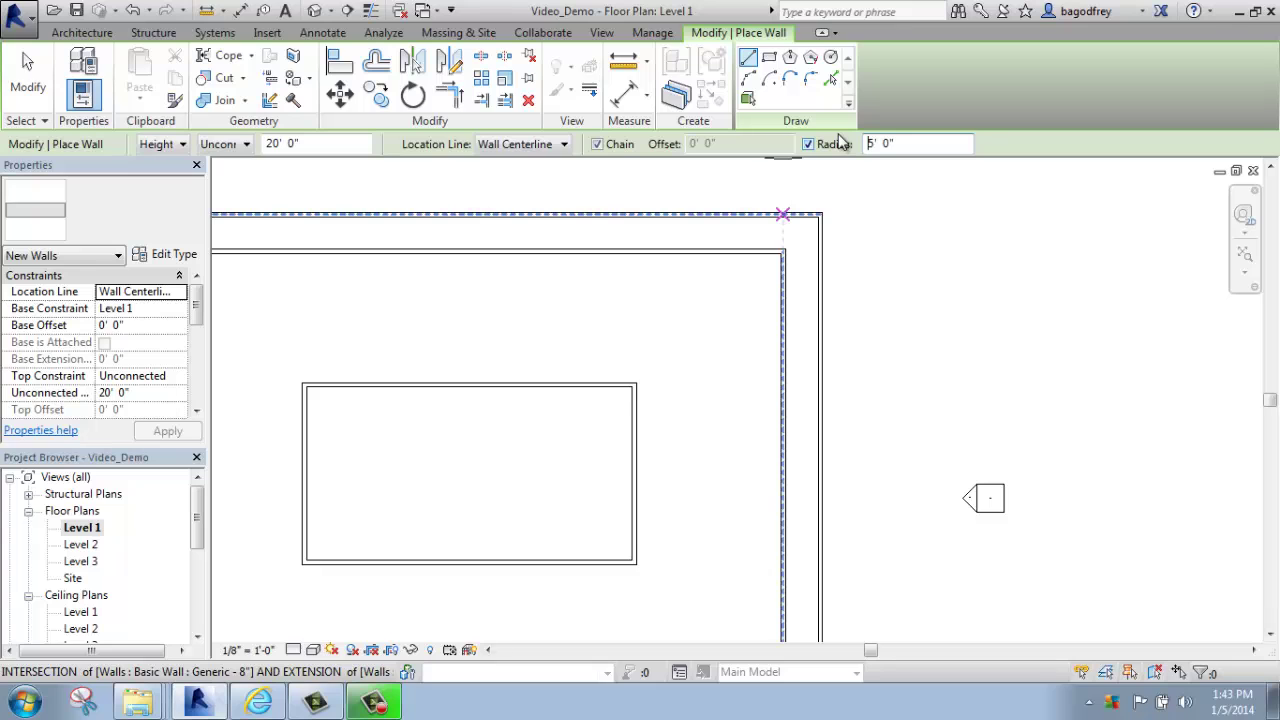
- Draw a horizontal wall turning down into a 50' wall with a rounded corner
{"action": "middle_click_drag", "start_coordinate": [830, 272], "coordinate": [529, 409]}
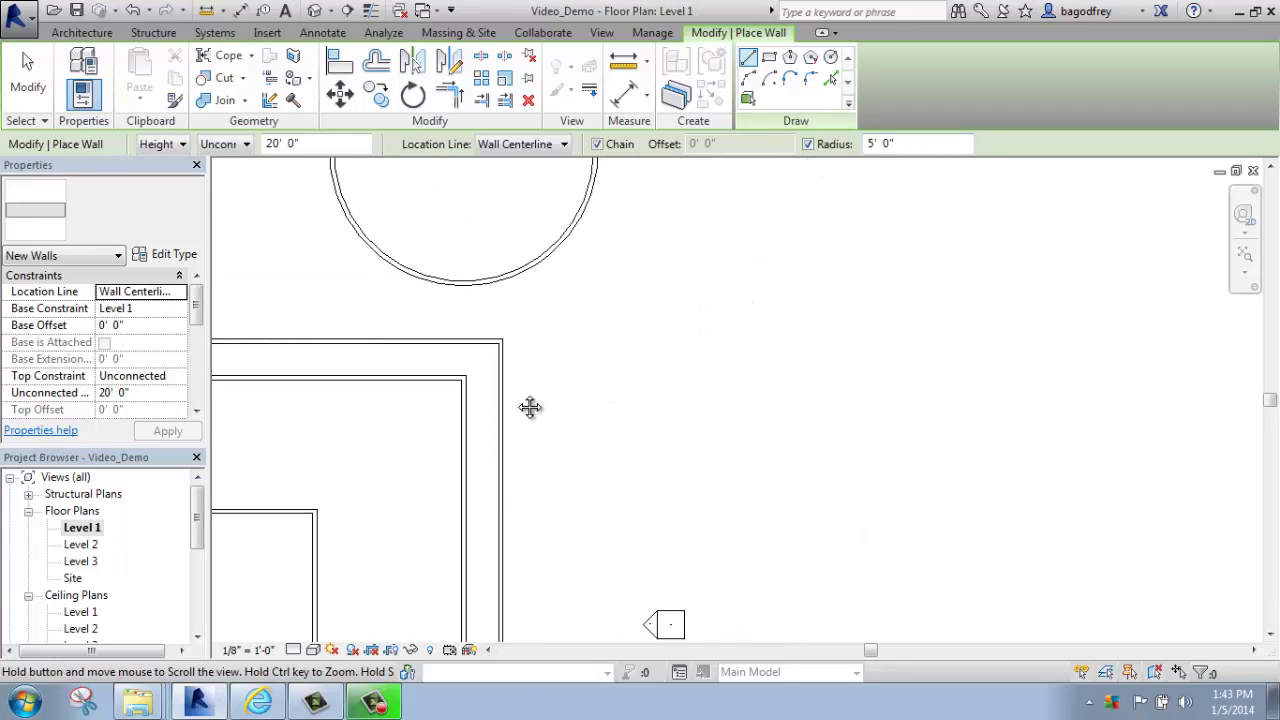
{"action": "left_click", "coordinate": [696, 261]}
{"action": "left_click", "coordinate": [1005, 258]}
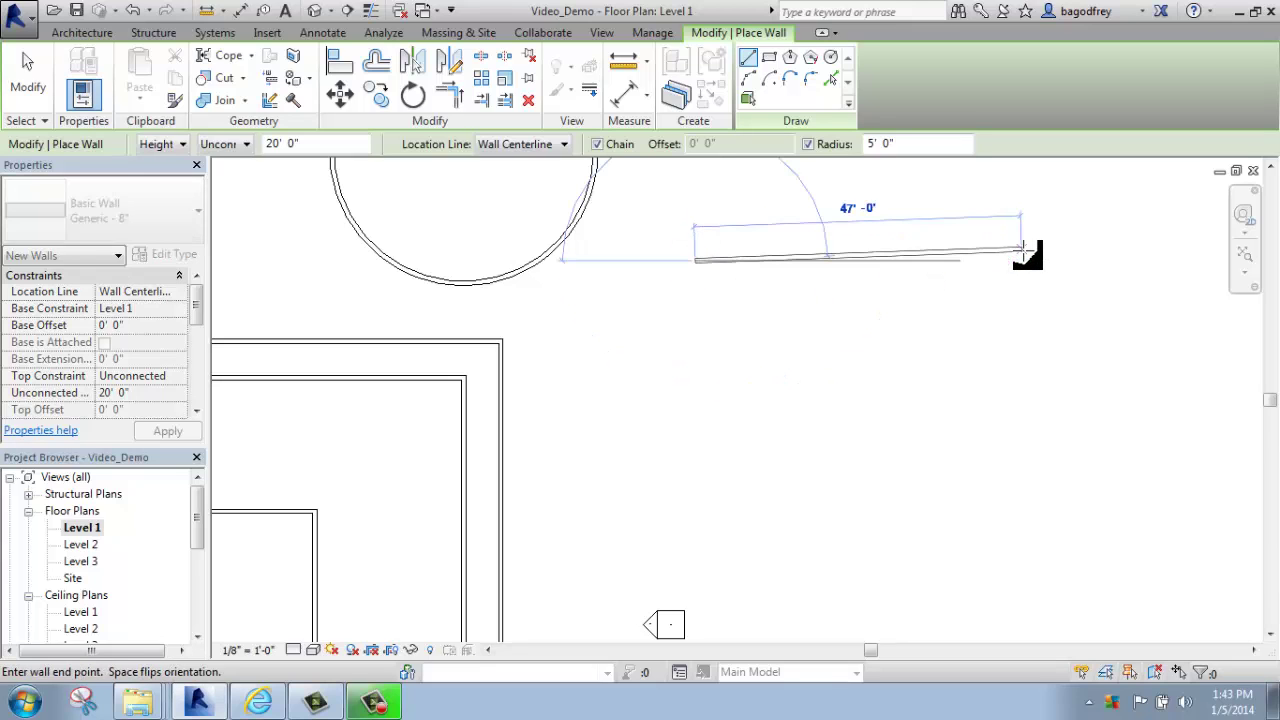
{"action": "left_click", "coordinate": [1022, 260]}
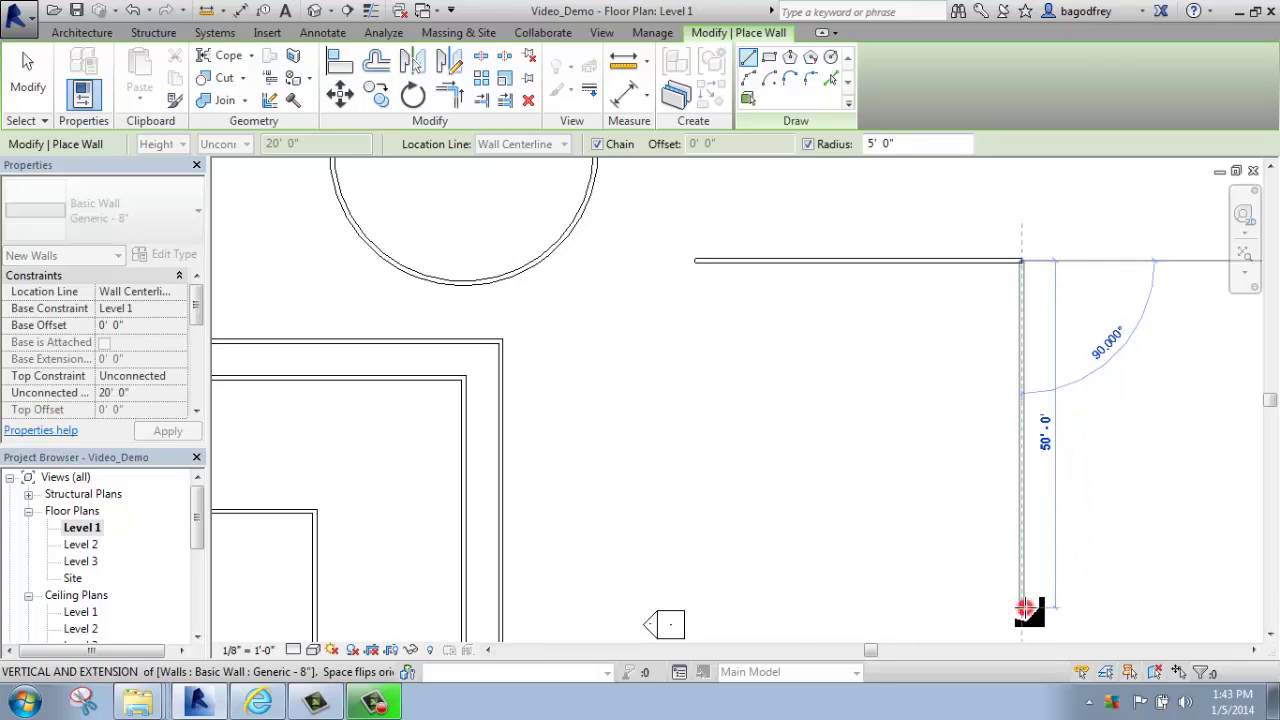
{"action": "left_click", "coordinate": [1024, 607]}
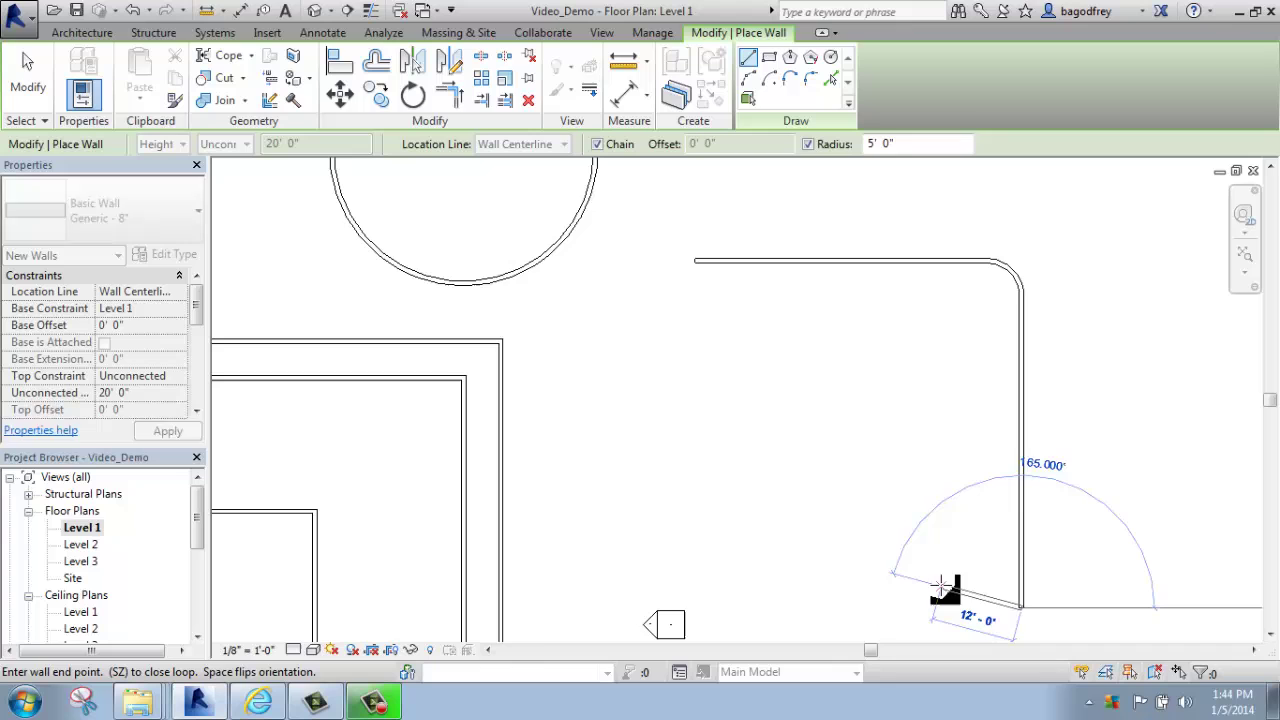
{"action": "left_click", "coordinate": [28, 75]}
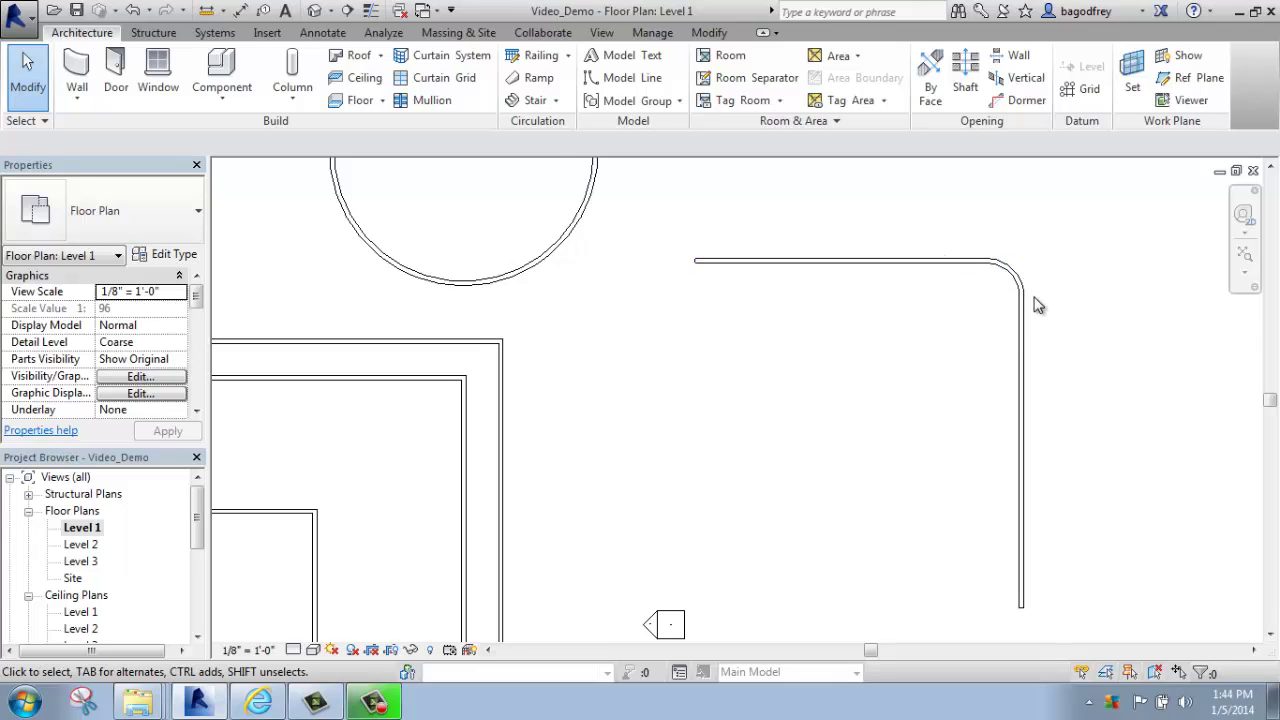
- Clear the selection and start a new wall placement on Level 1
{"action": "left_click", "coordinate": [897, 367]}
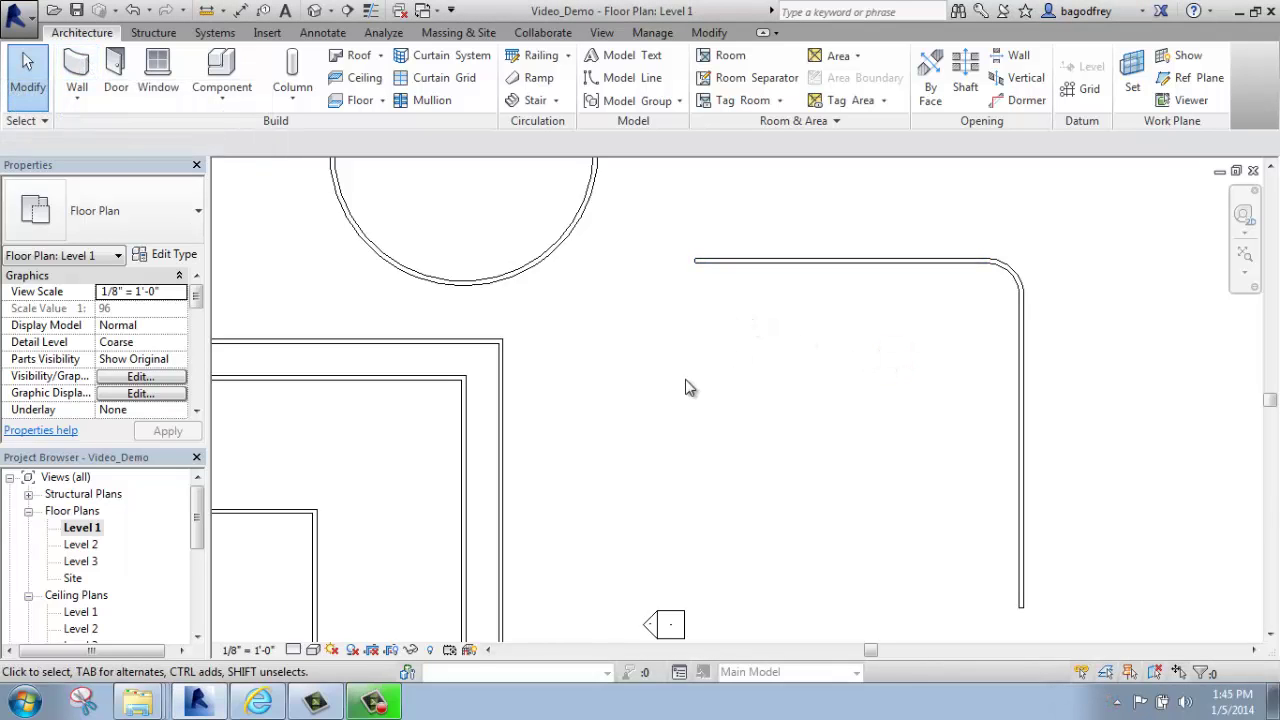
{"action": "left_click", "coordinate": [77, 66]}
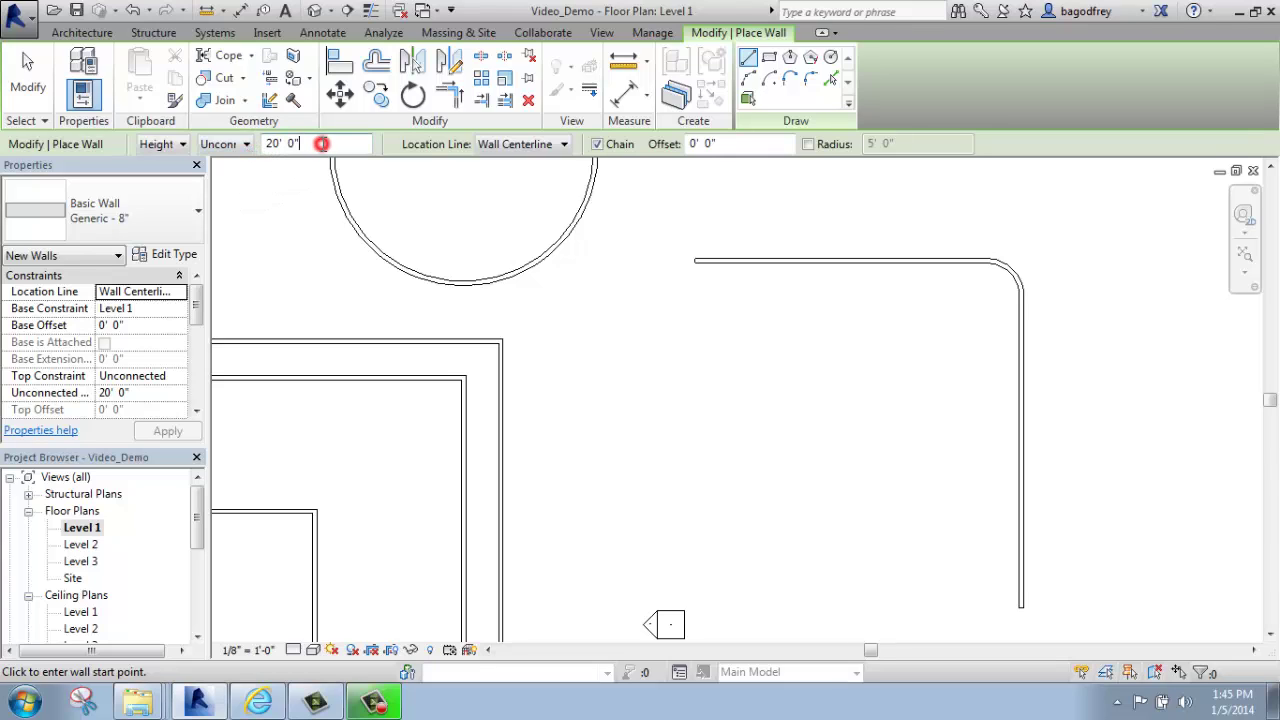
- Set the Unconnected height to 12' and draw the top, 35' right and bottom walls
{"action": "left_click_drag", "start_coordinate": [321, 143], "coordinate": [252, 143]}
{"action": "key", "text": "Return"}
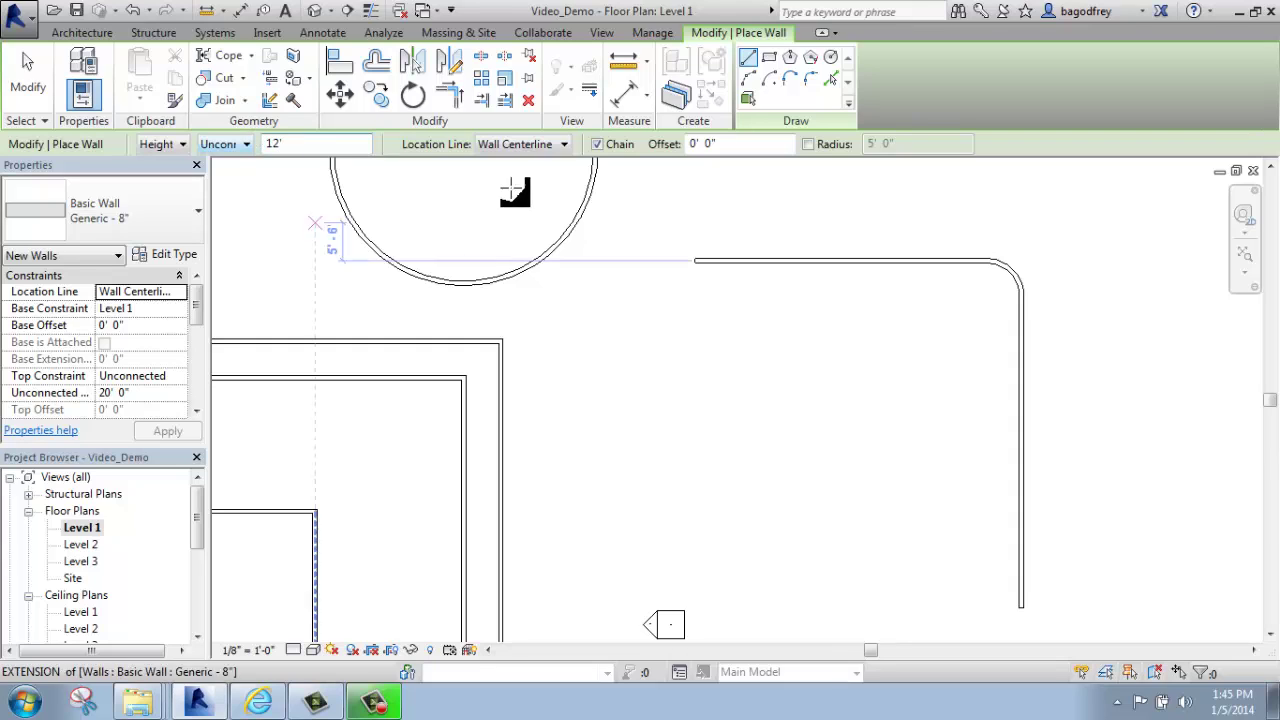
{"action": "left_click", "coordinate": [645, 355]}
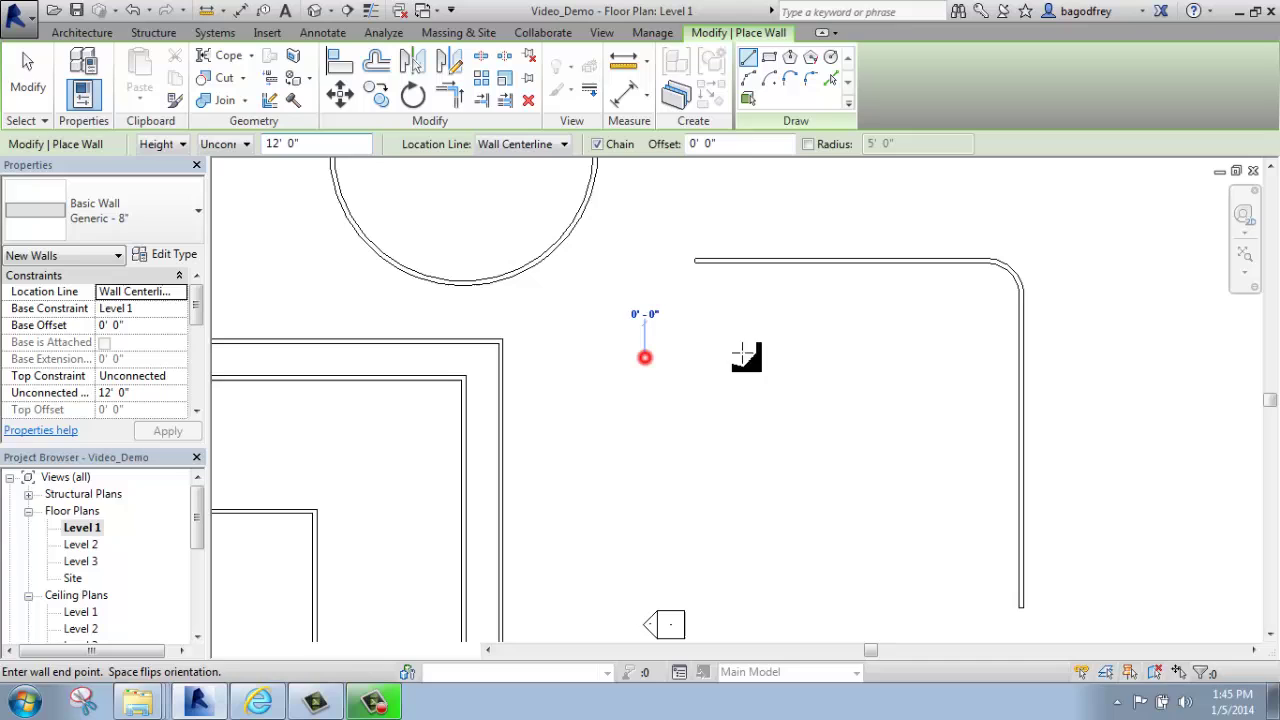
{"action": "left_click", "coordinate": [884, 357]}
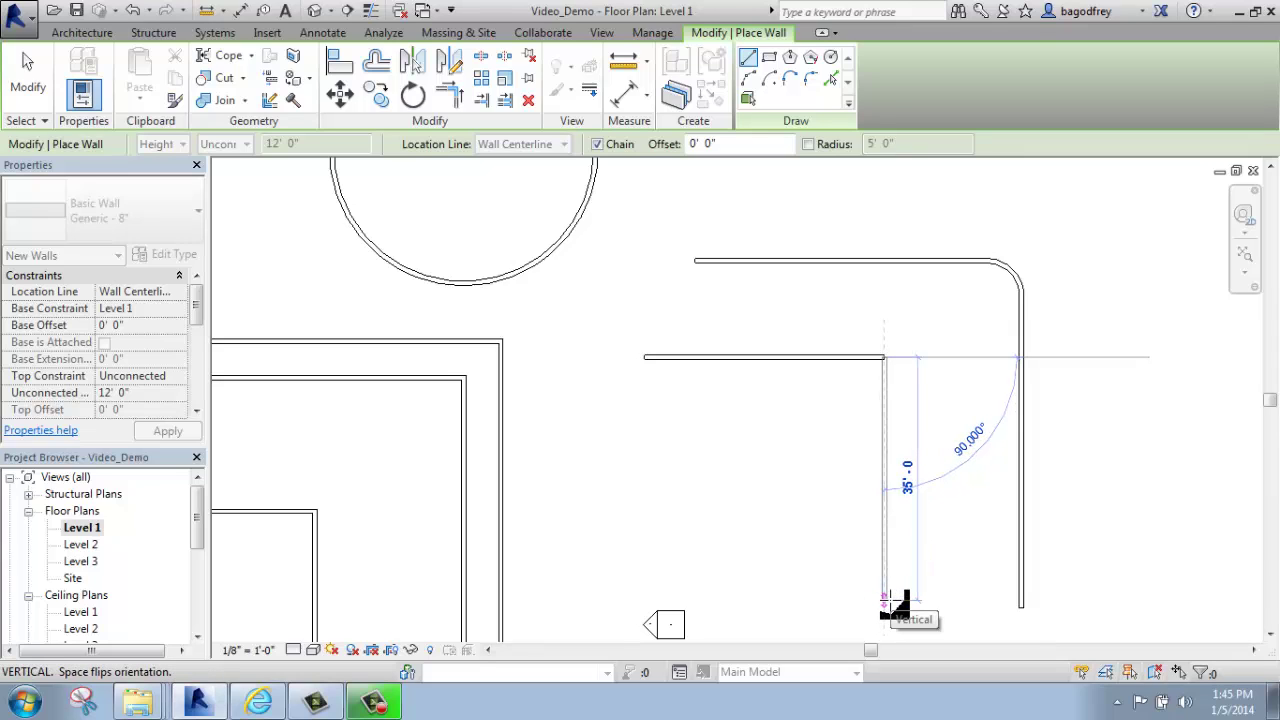
{"action": "left_click", "coordinate": [884, 600]}
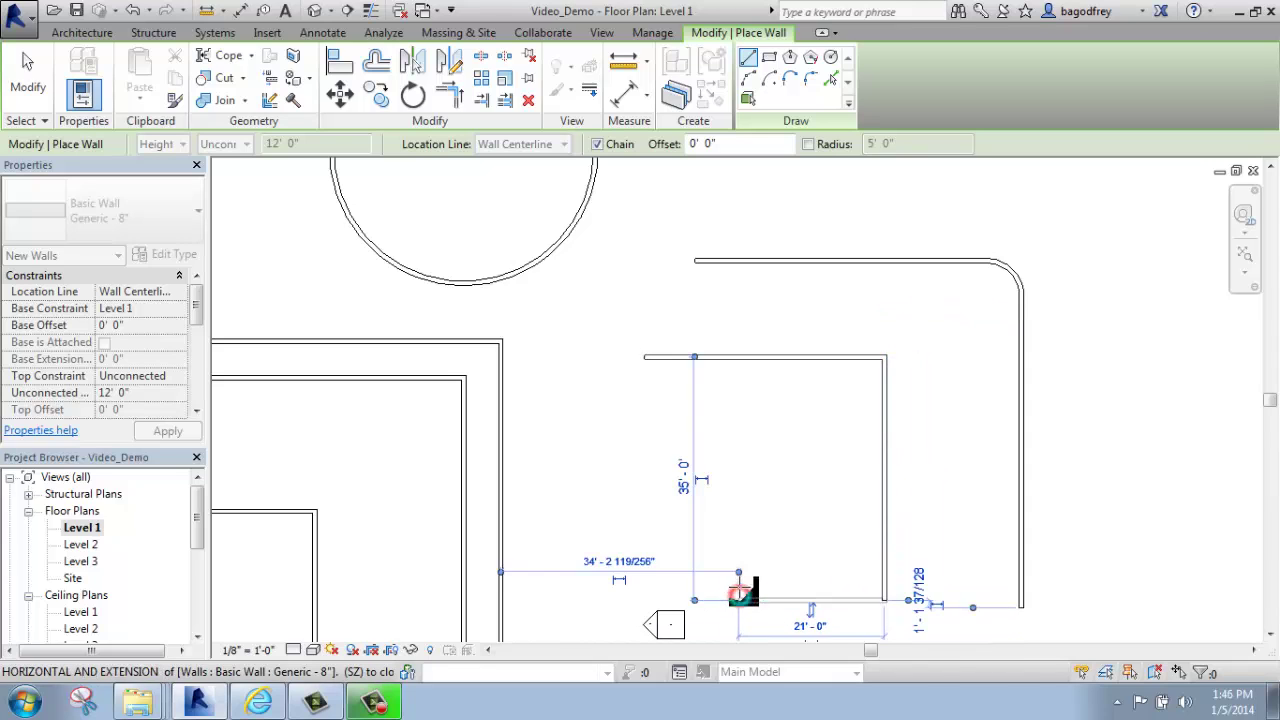
{"action": "left_click", "coordinate": [738, 600]}
- Add the walls stepping up, left and back up, then cancel the diagonal wall to end the chain
{"action": "left_click", "coordinate": [737, 452]}
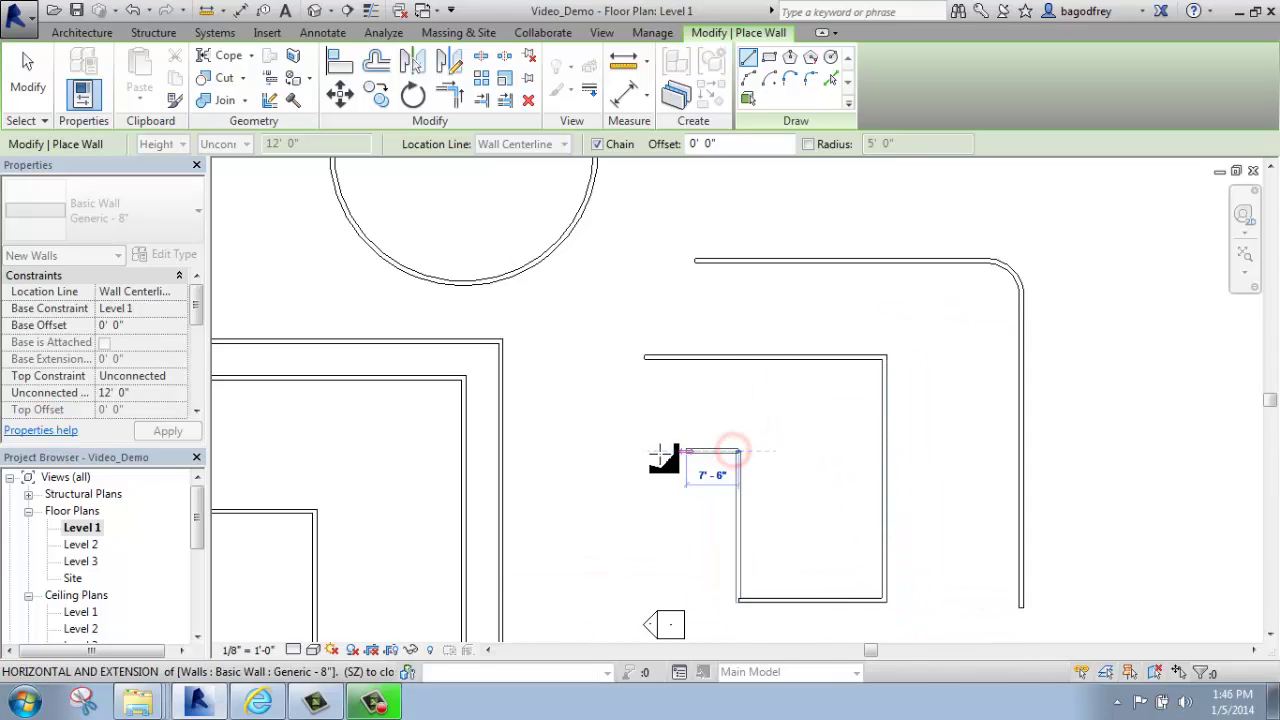
{"action": "left_click", "coordinate": [586, 451]}
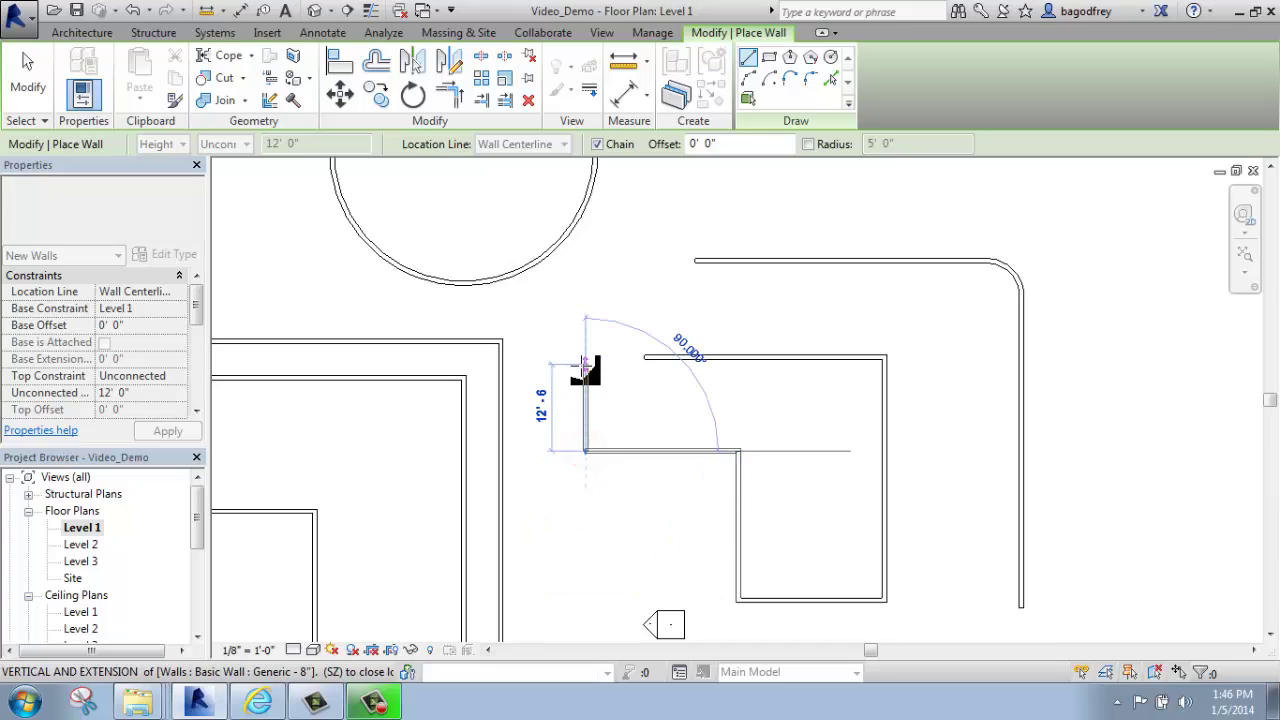
{"action": "left_click", "coordinate": [585, 358]}
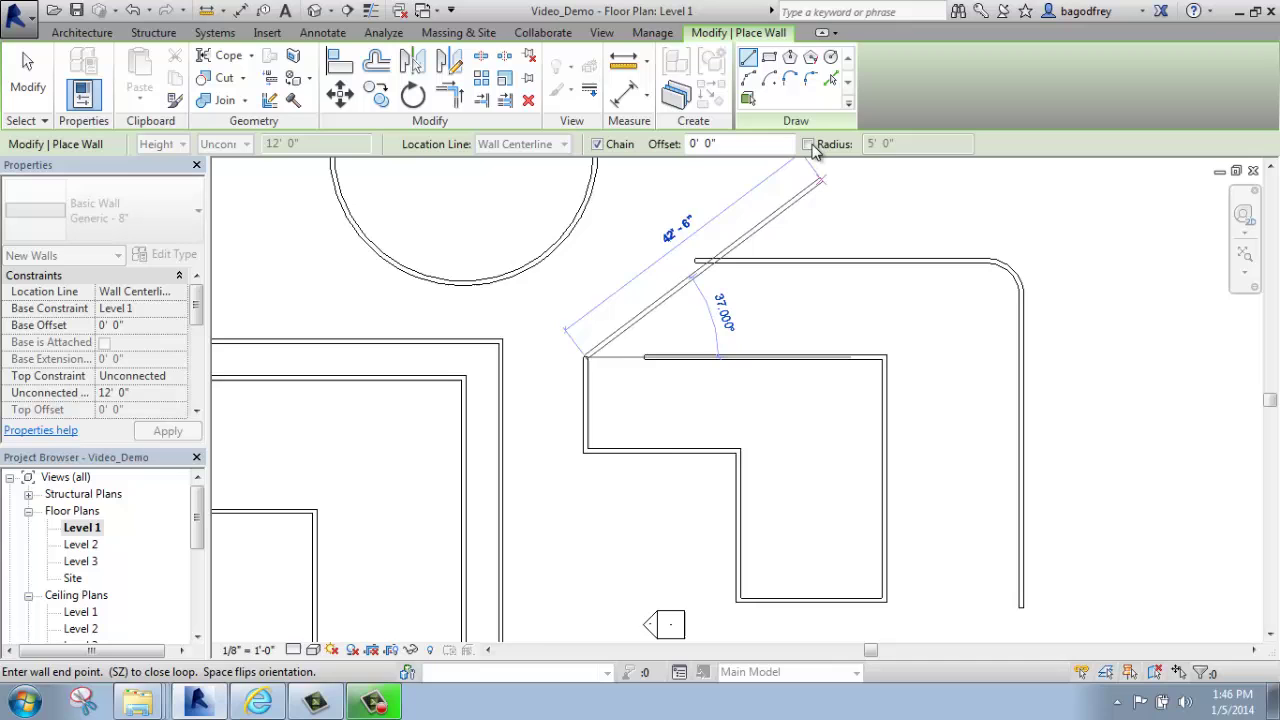
{"action": "type", "text": "5 6"}
{"action": "key", "text": "Return"}
{"action": "key", "text": "Escape"}
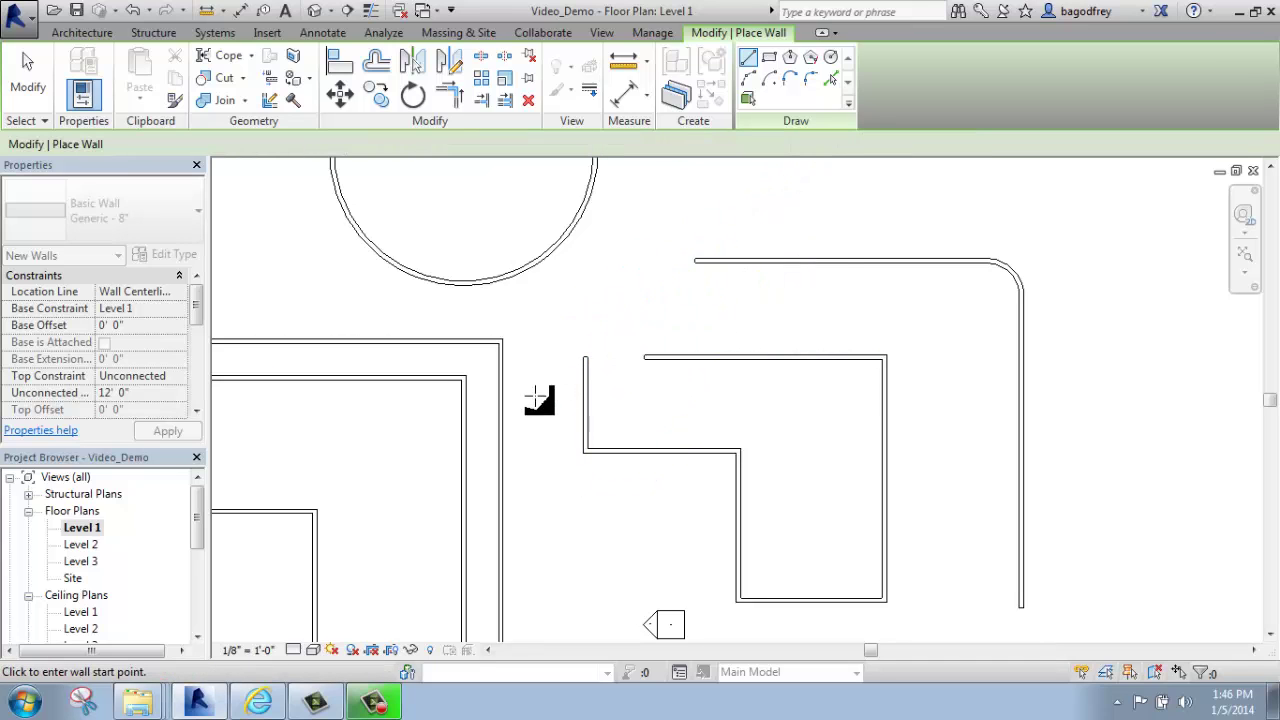
{"action": "scroll", "coordinate": [532, 403], "scroll_direction": "down", "scroll_amount": 1}
{"action": "middle_click_drag", "start_coordinate": [466, 423], "coordinate": [721, 408]}
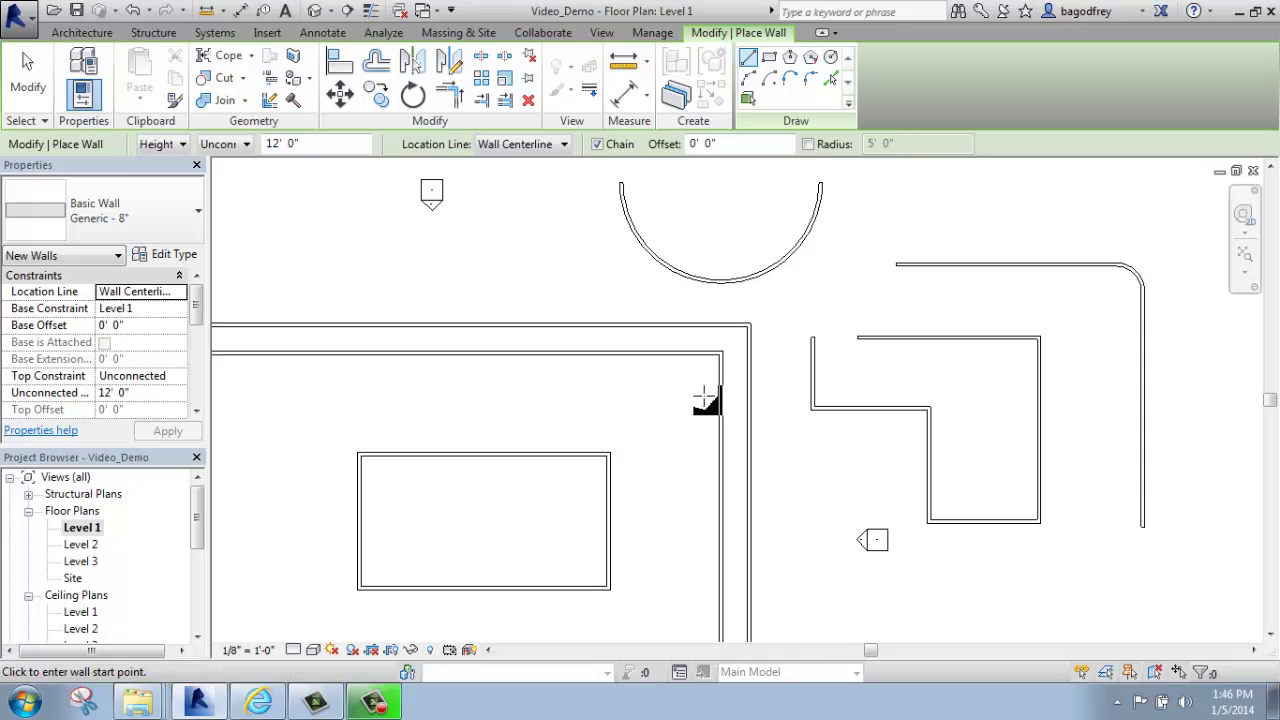
{"action": "middle_click_drag", "start_coordinate": [744, 450], "coordinate": [744, 450]}
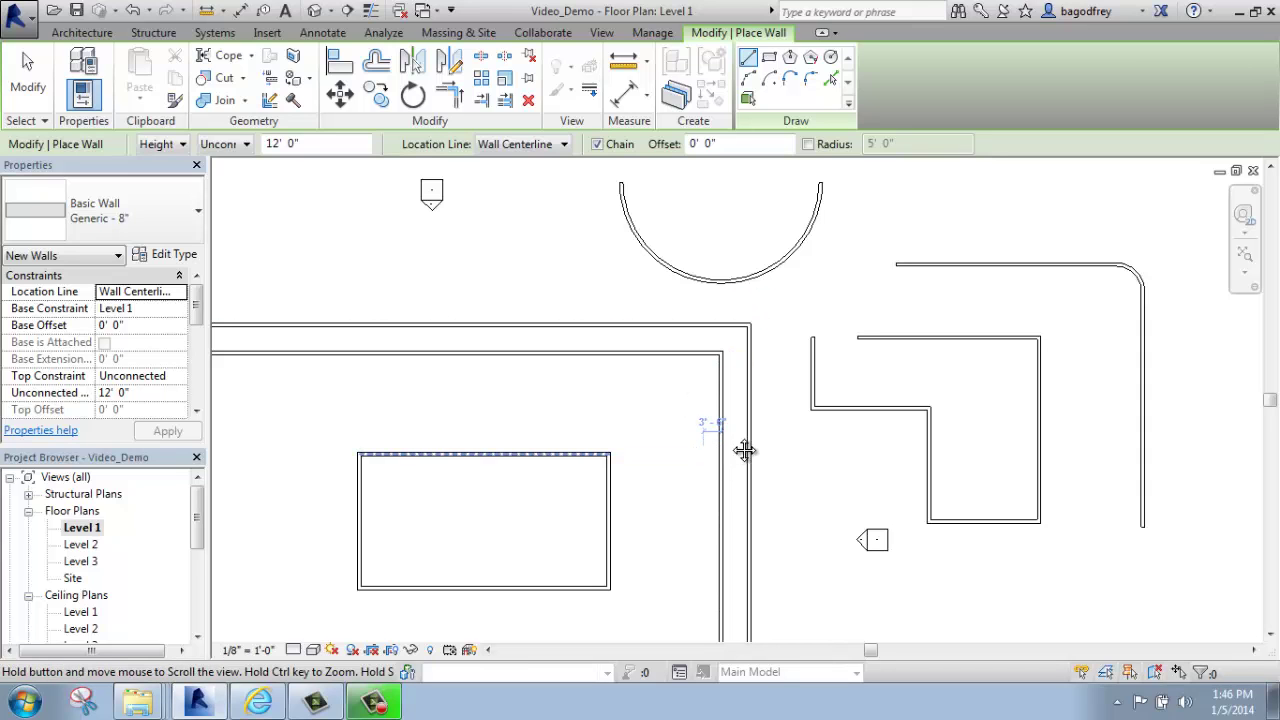
{"action": "scroll", "coordinate": [744, 450], "scroll_direction": "down", "scroll_amount": 1}
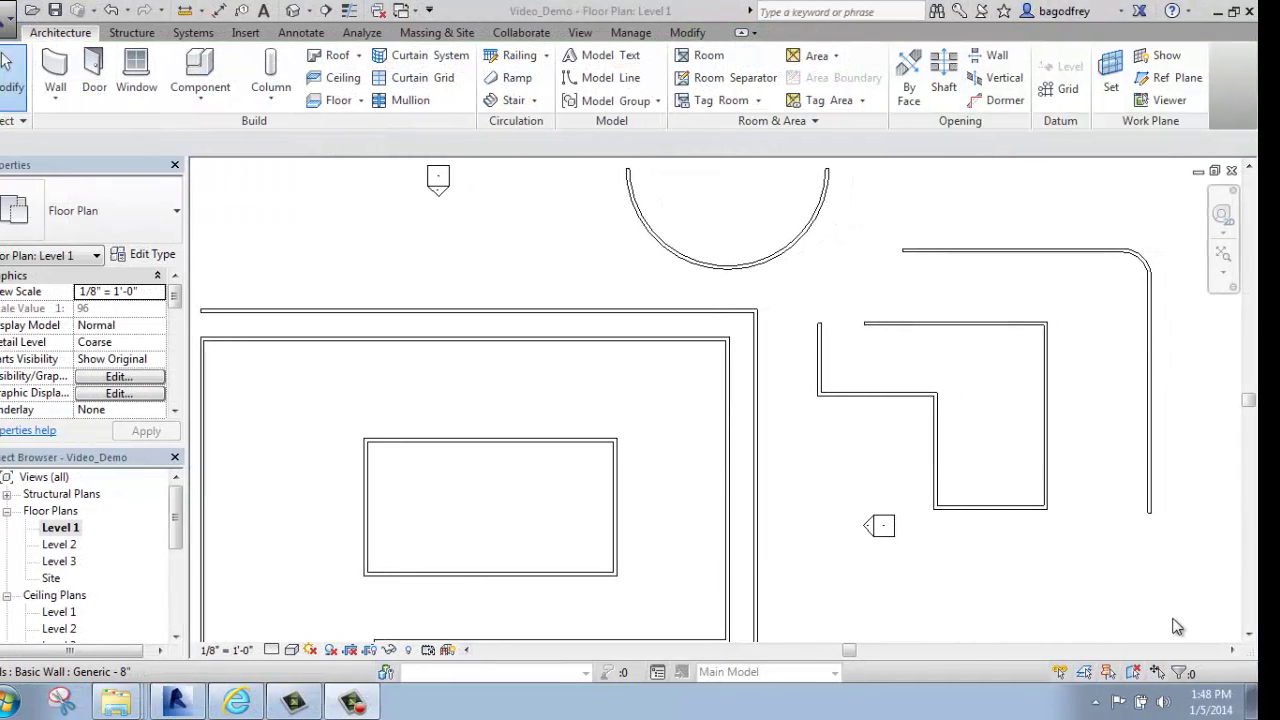
- Open the East elevation view from the Project Browser
{"action": "left_click", "coordinate": [1174, 626]}
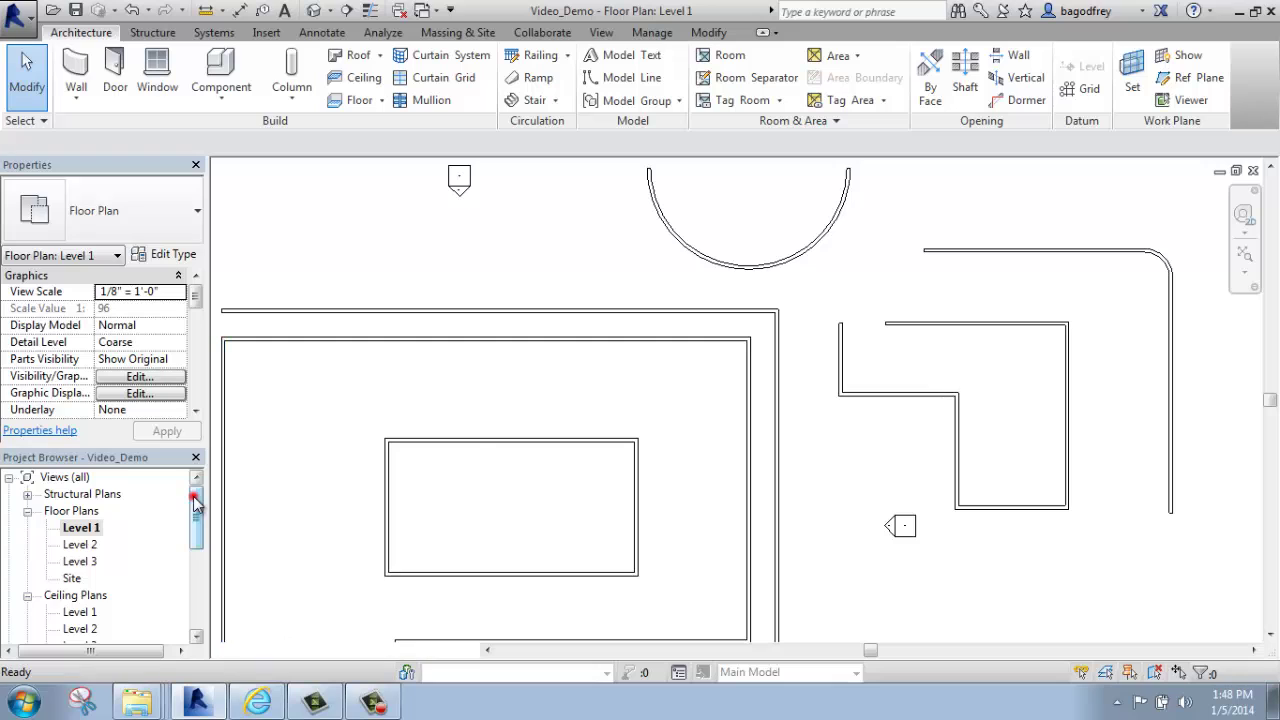
{"action": "left_click_drag", "start_coordinate": [195, 505], "coordinate": [193, 563]}
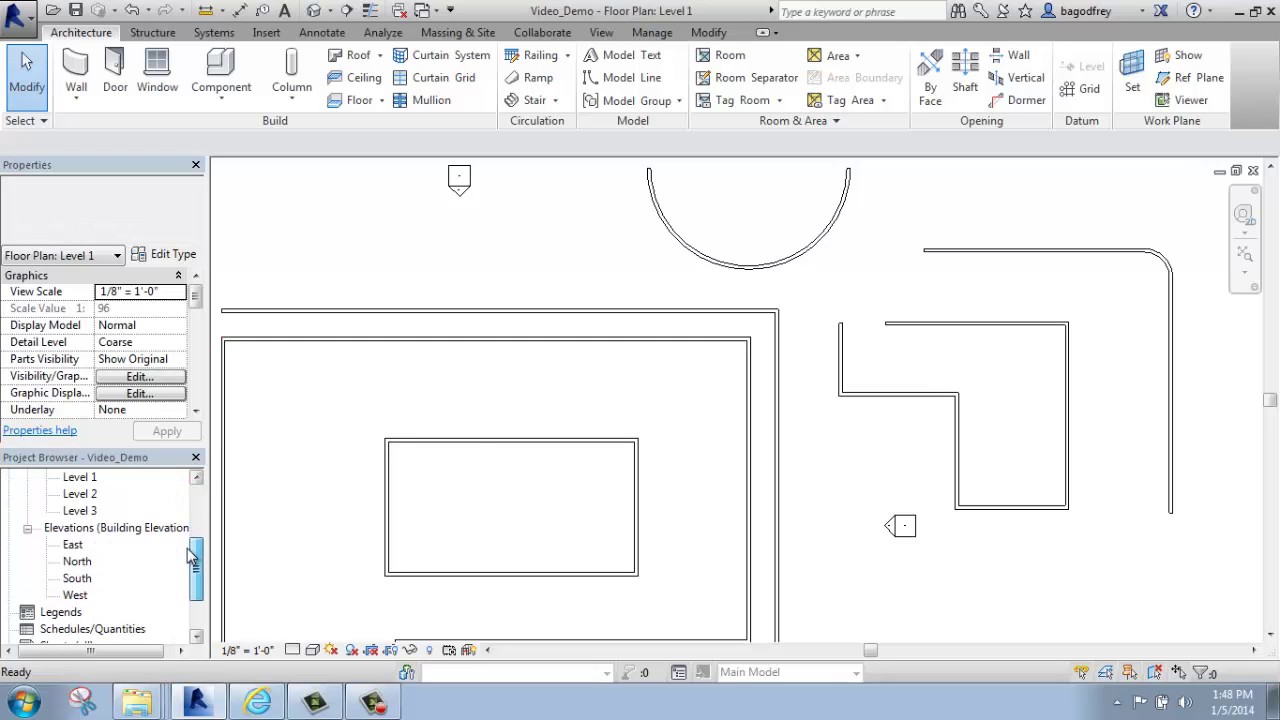
{"action": "double_click", "coordinate": [72, 545]}
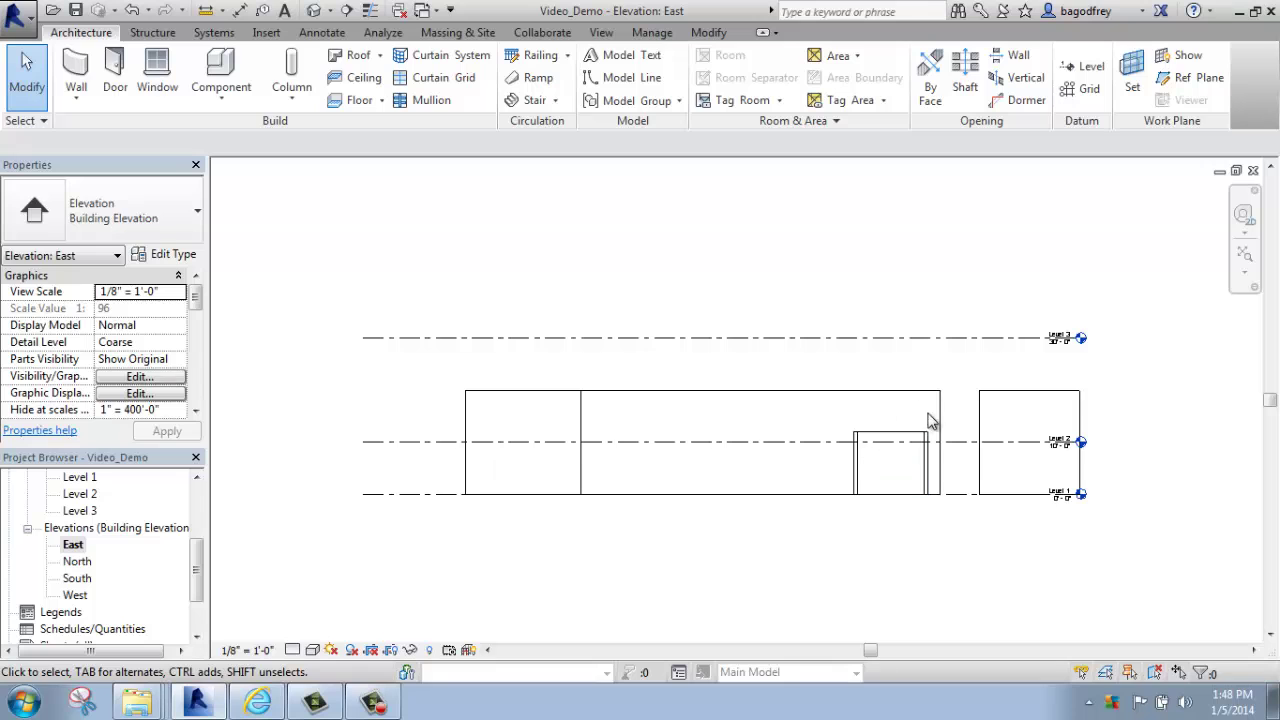
- Re-centre the East elevation and select the long 20' unconnected wall
{"action": "scroll", "coordinate": [971, 428], "scroll_direction": "up", "scroll_amount": 4}
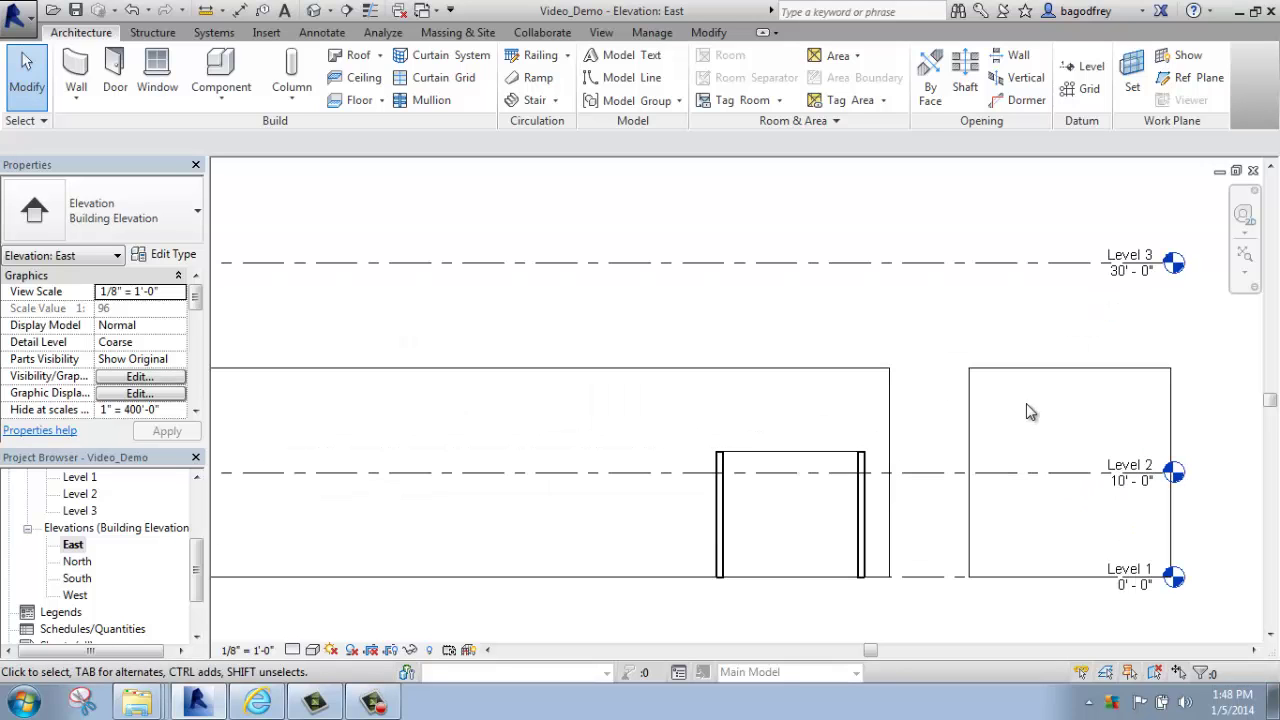
{"action": "scroll", "coordinate": [849, 374], "scroll_direction": "down", "scroll_amount": 1}
{"action": "middle_click_drag", "start_coordinate": [780, 365], "coordinate": [890, 355]}
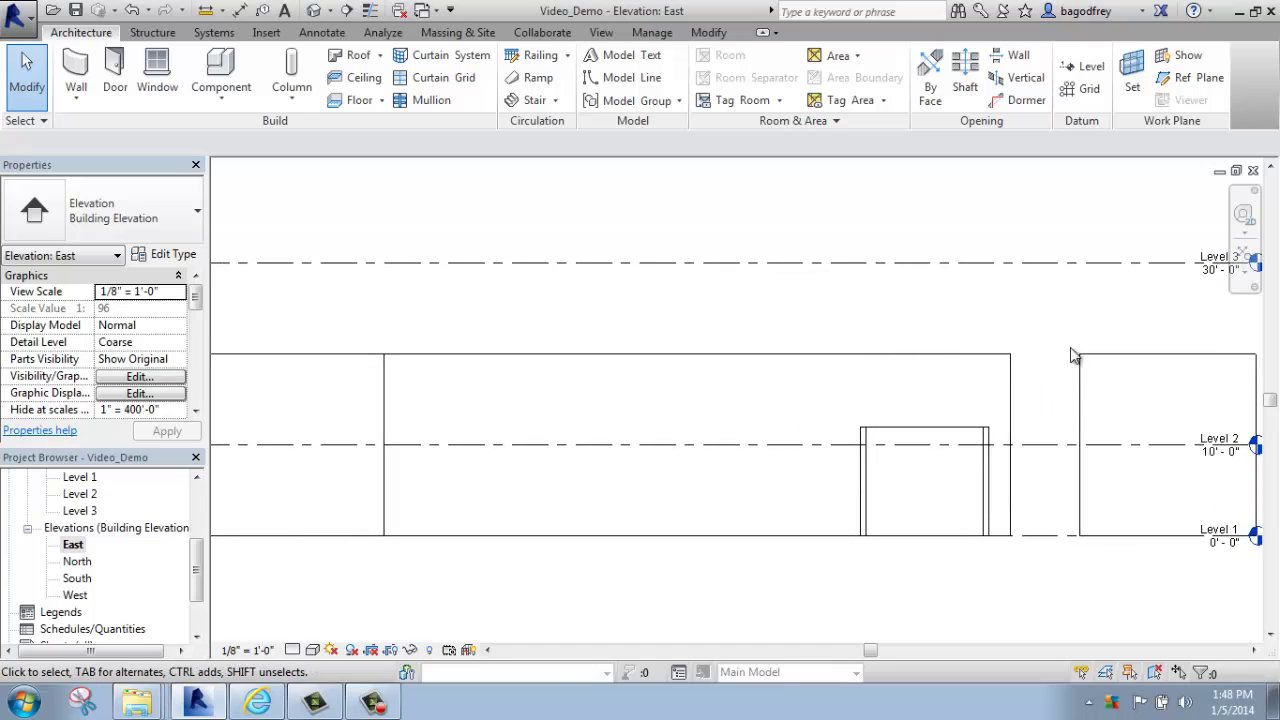
{"action": "left_click", "coordinate": [935, 356]}
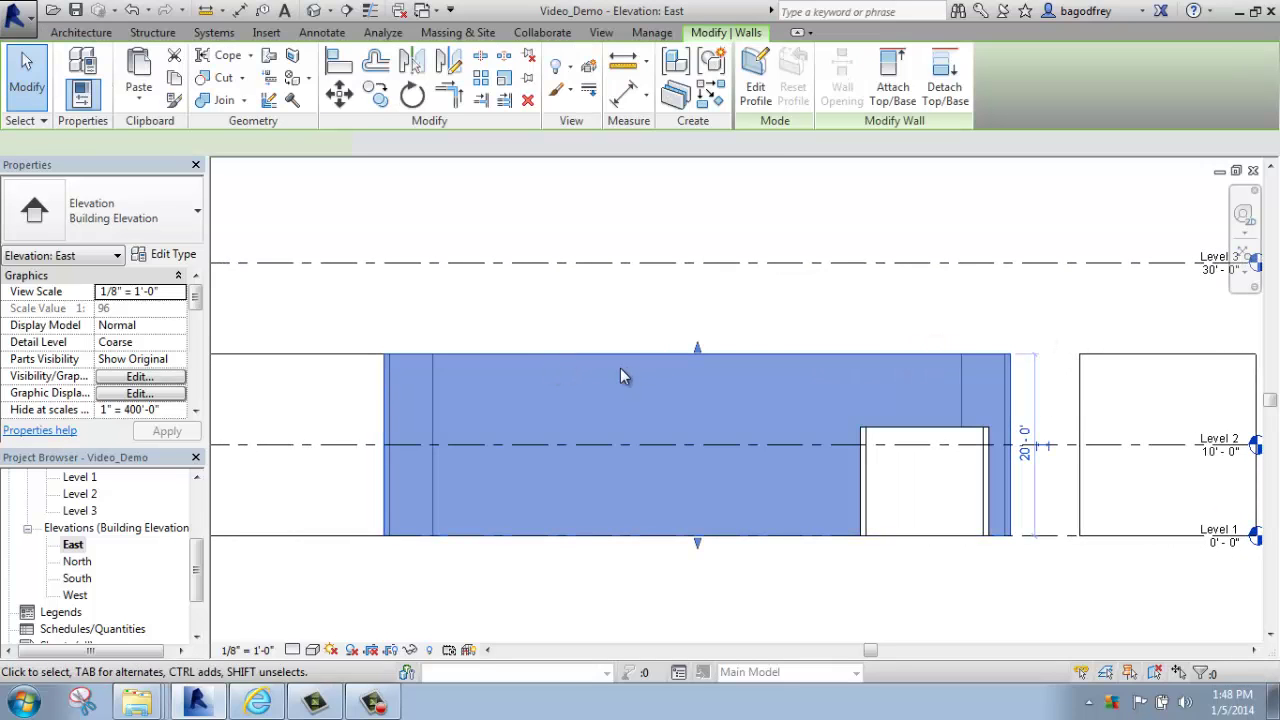
{"action": "key", "text": "Escape"}
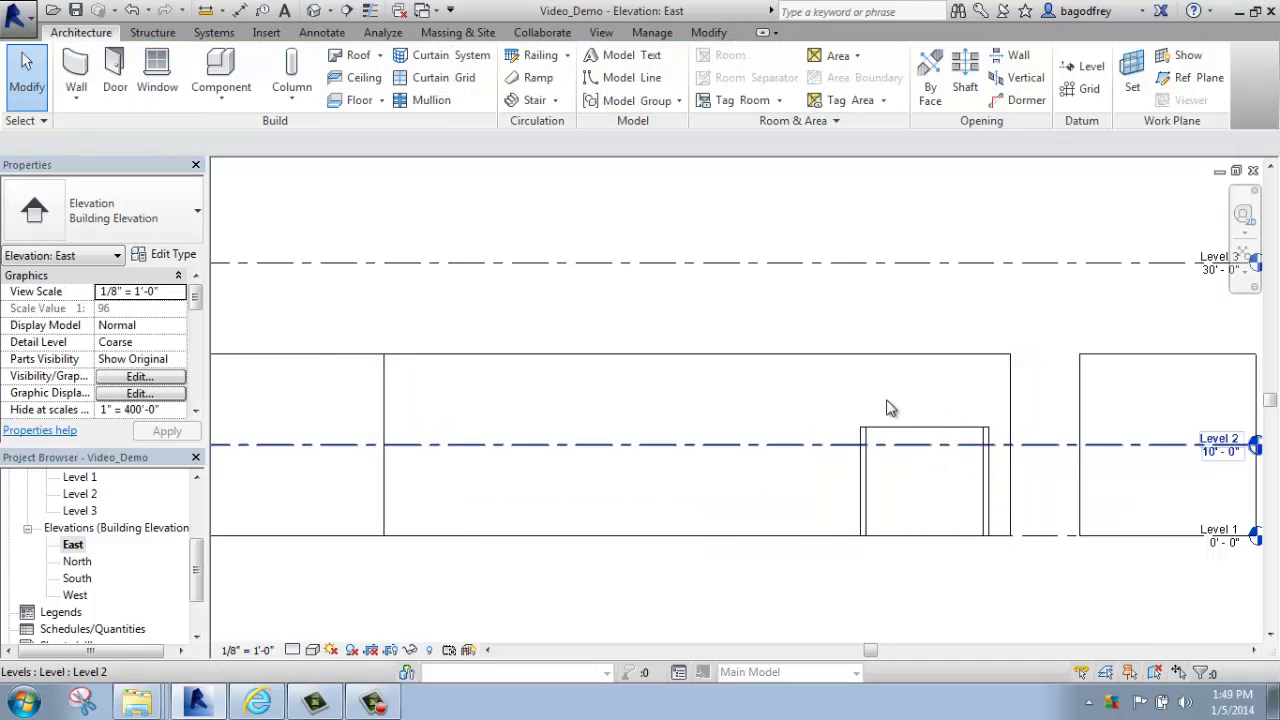
{"action": "scroll", "coordinate": [949, 474], "scroll_direction": "down", "scroll_amount": 1}
{"action": "middle_click_drag", "start_coordinate": [949, 474], "coordinate": [923, 403]}
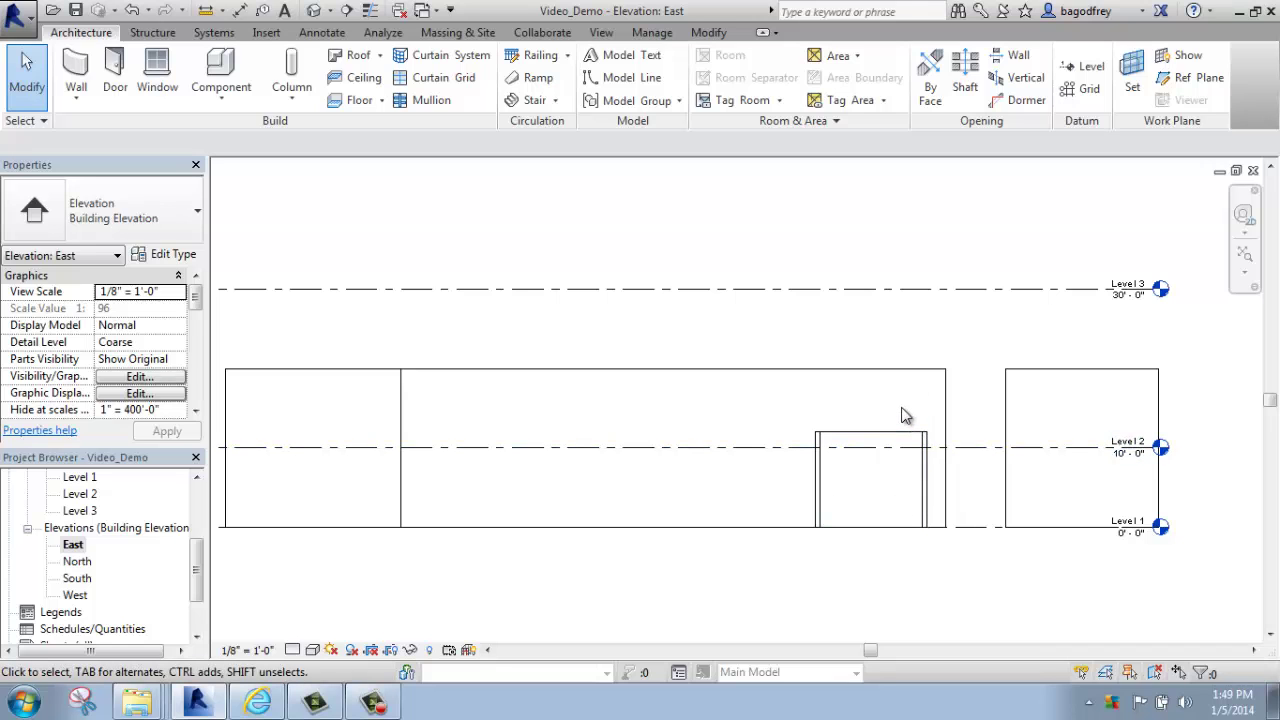
{"action": "left_click", "coordinate": [906, 376]}
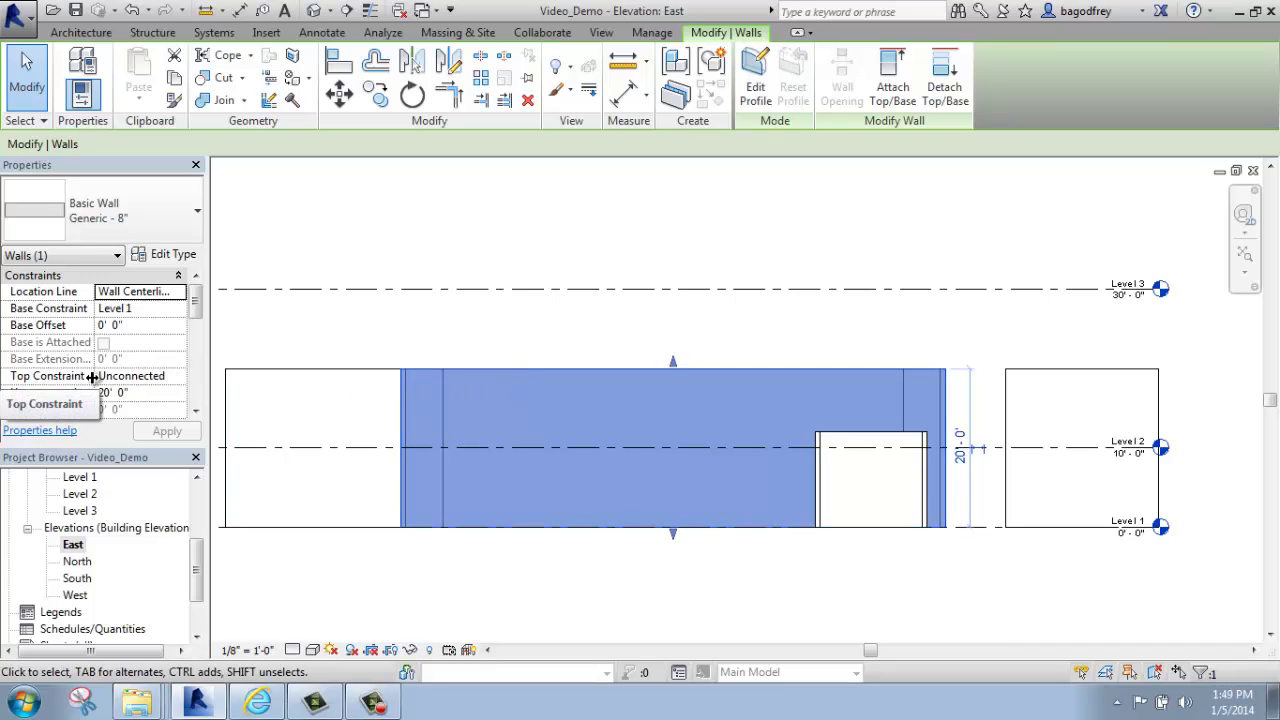
- Set the long wall's Top Constraint to Up to level: Level 2 and apply it
{"action": "left_click", "coordinate": [165, 377]}
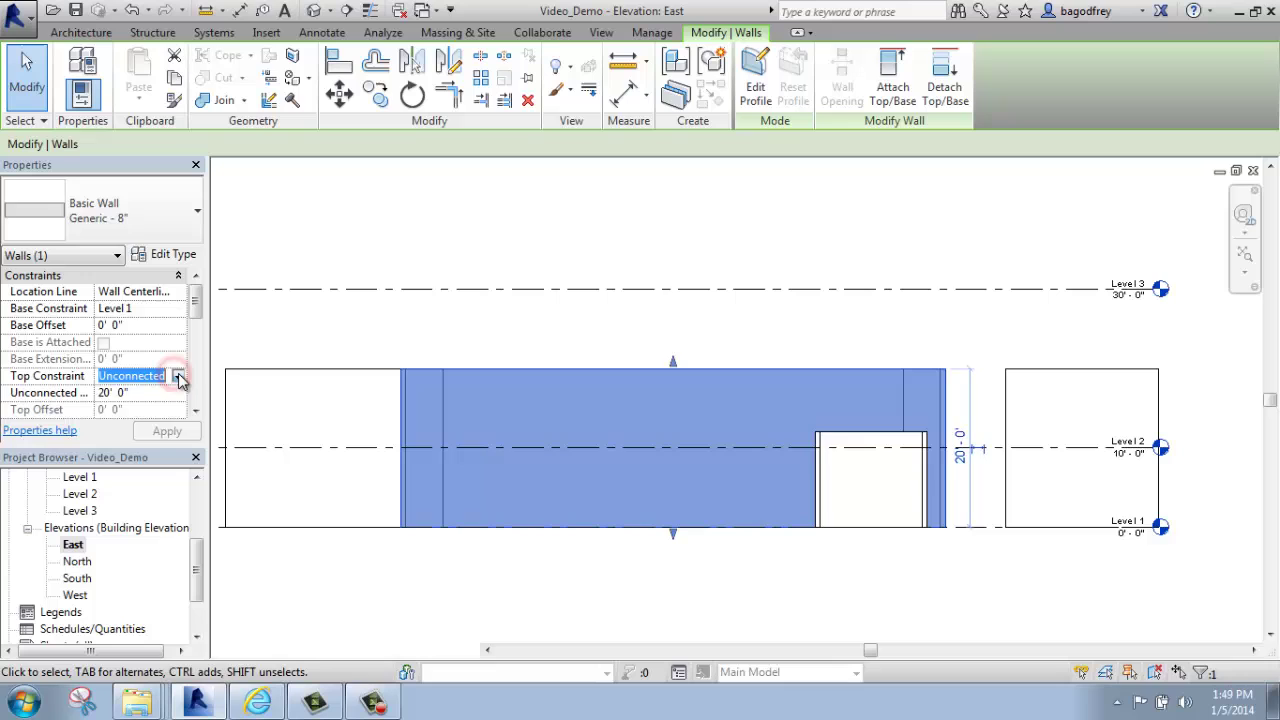
{"action": "left_click", "coordinate": [179, 377]}
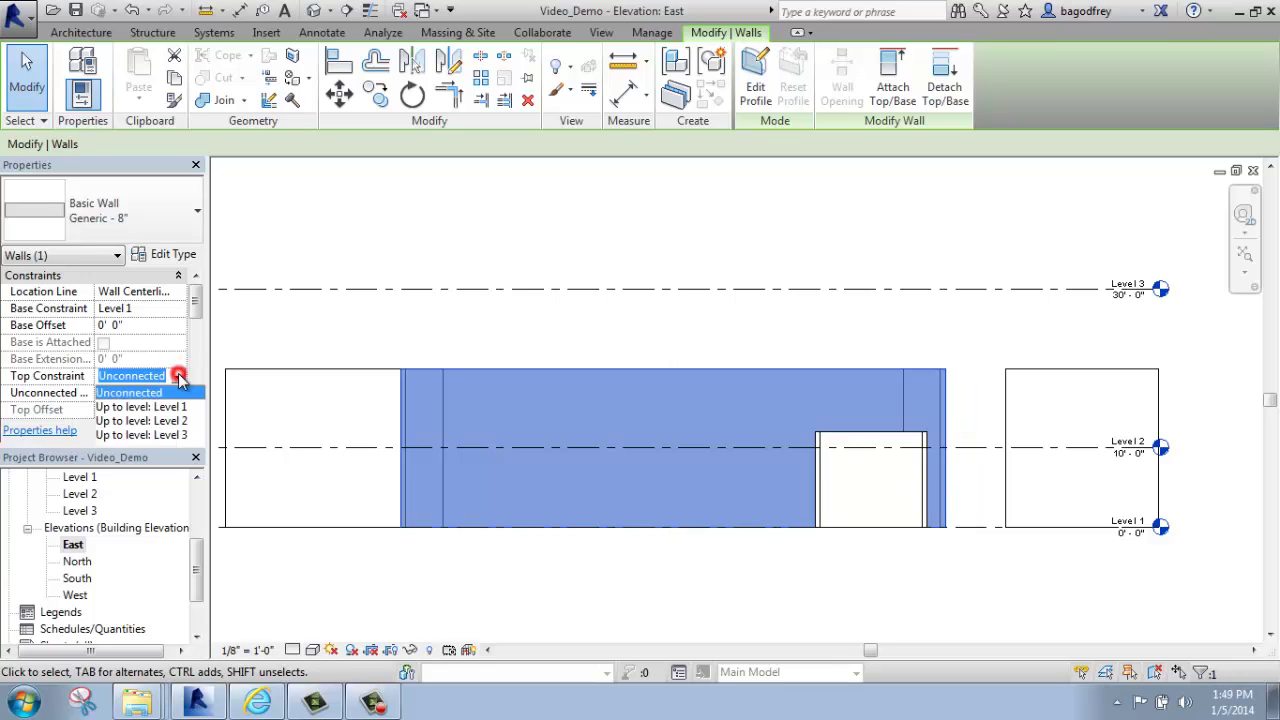
{"action": "left_click", "coordinate": [166, 423]}
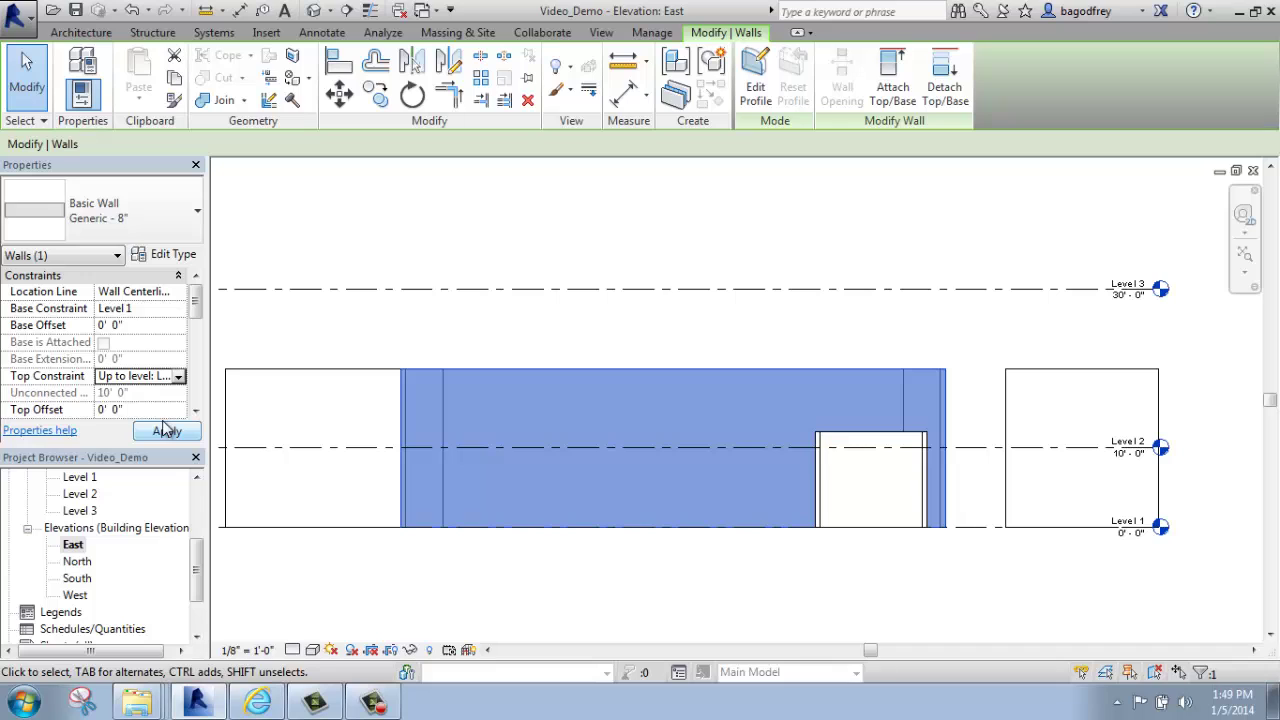
{"action": "left_click", "coordinate": [168, 431]}
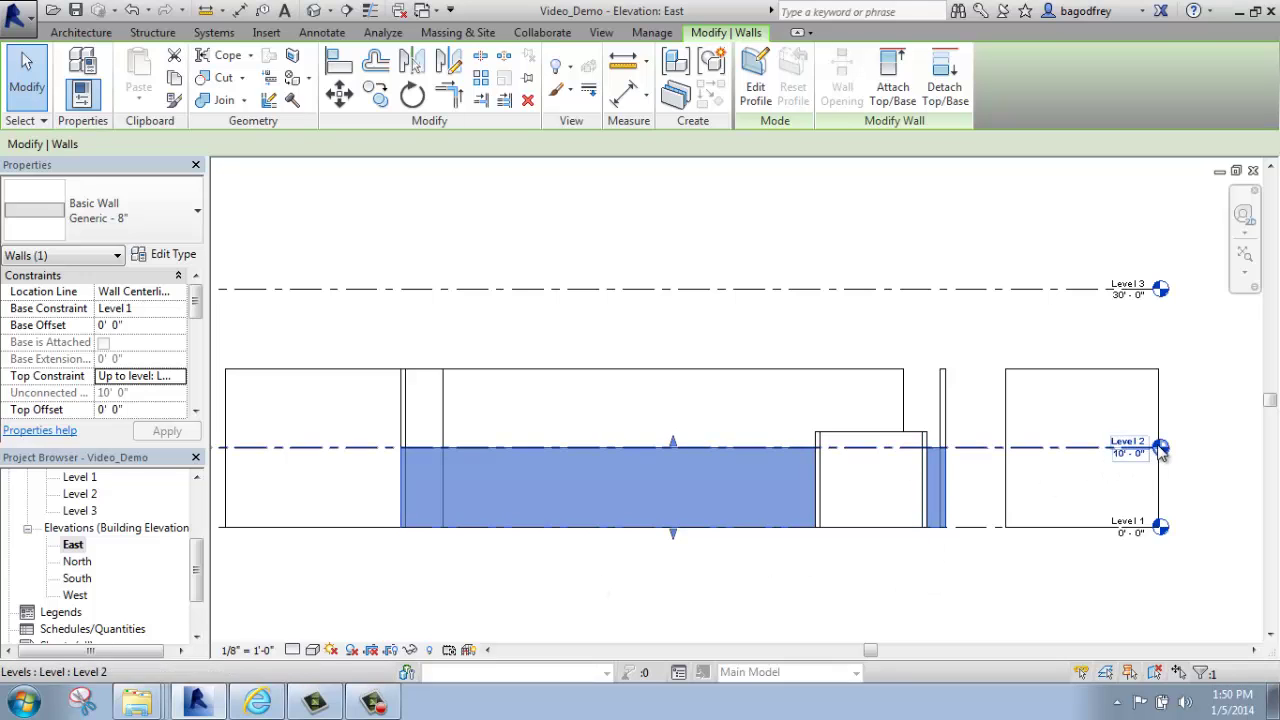
{"action": "left_click", "coordinate": [925, 586]}
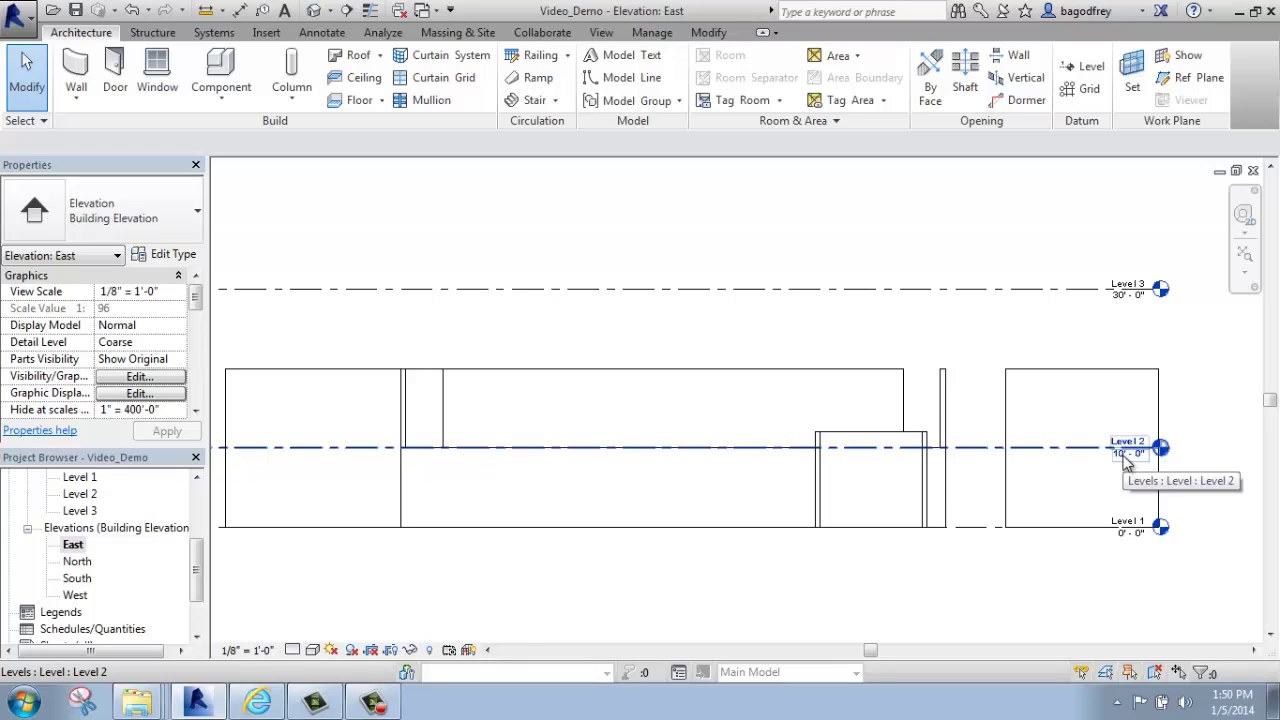
- Change Level 2's elevation to 15' and check that the attached wall grew taller
{"action": "left_click", "coordinate": [1126, 460]}
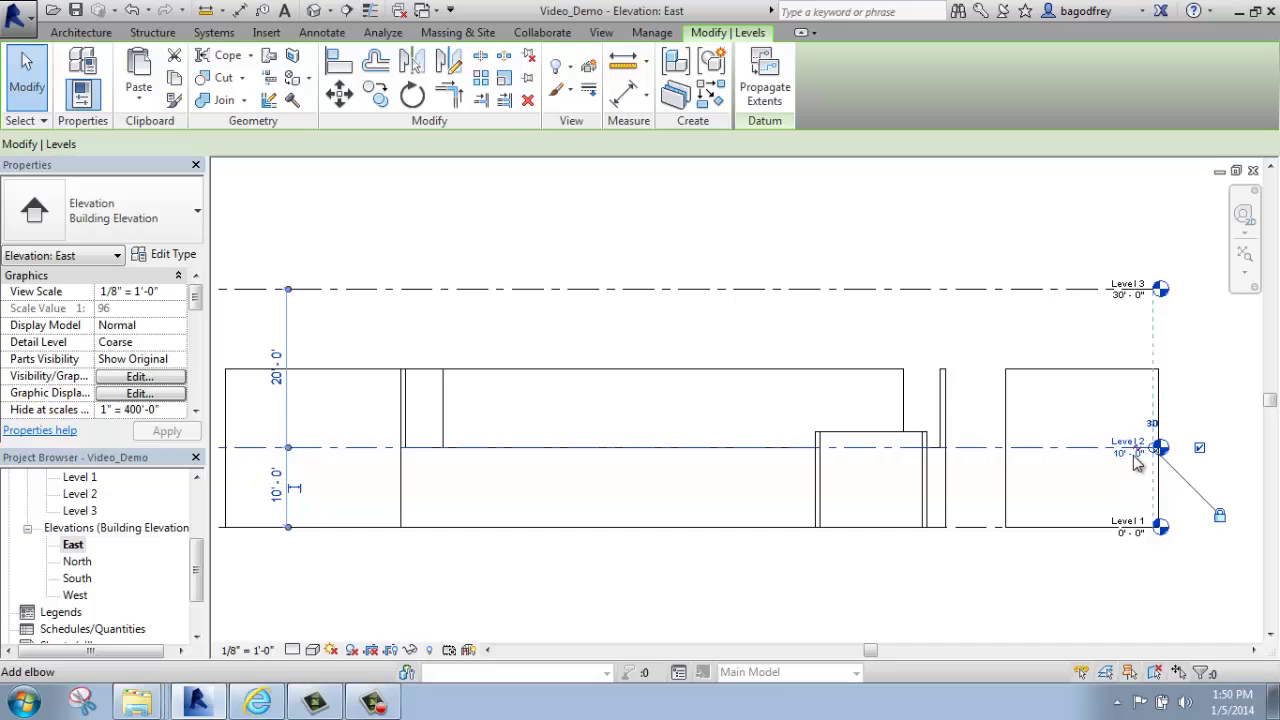
{"action": "left_click", "coordinate": [1120, 458]}
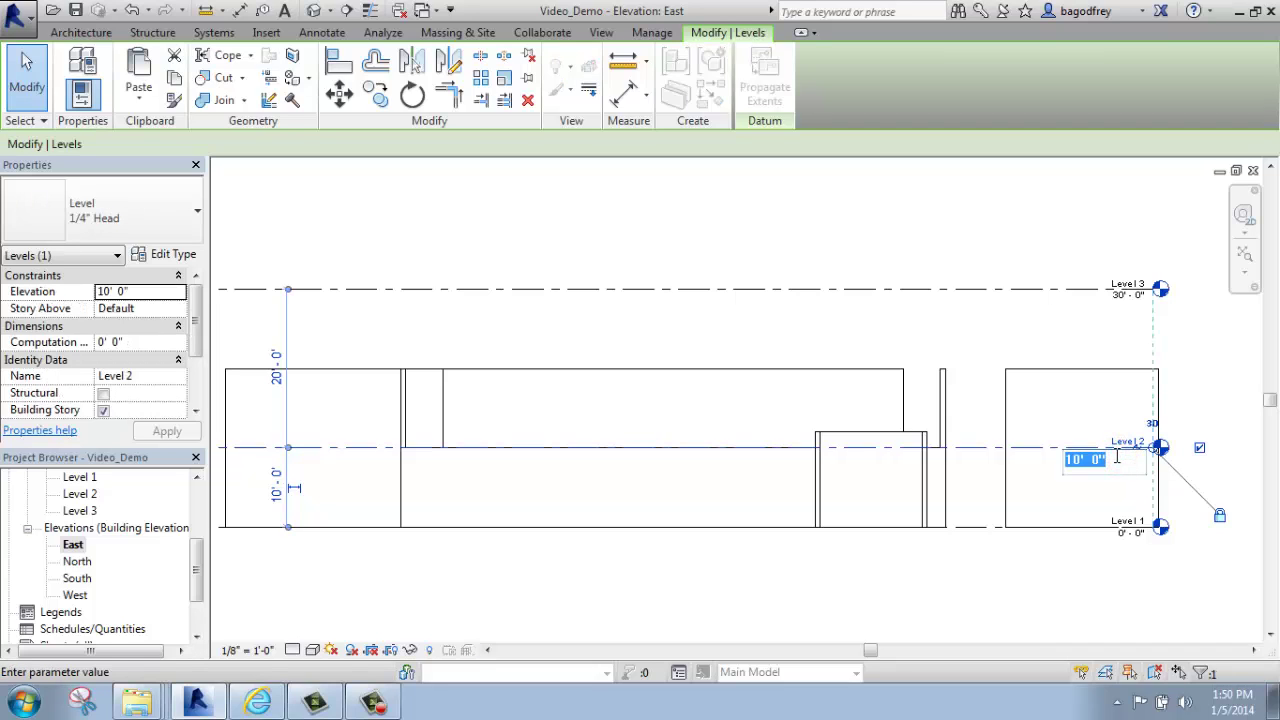
{"action": "type", "text": "15"}
{"action": "key", "text": "Return"}
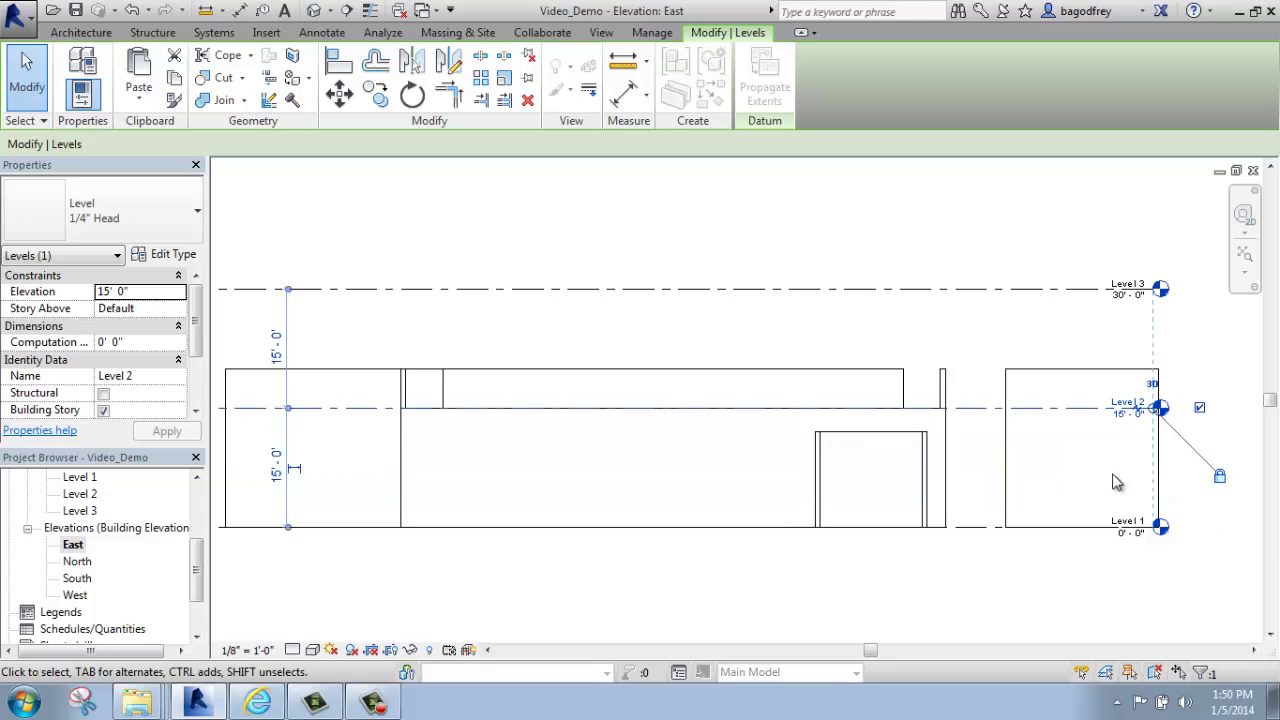
{"action": "left_click", "coordinate": [435, 438]}
{"action": "left_click", "coordinate": [402, 445]}
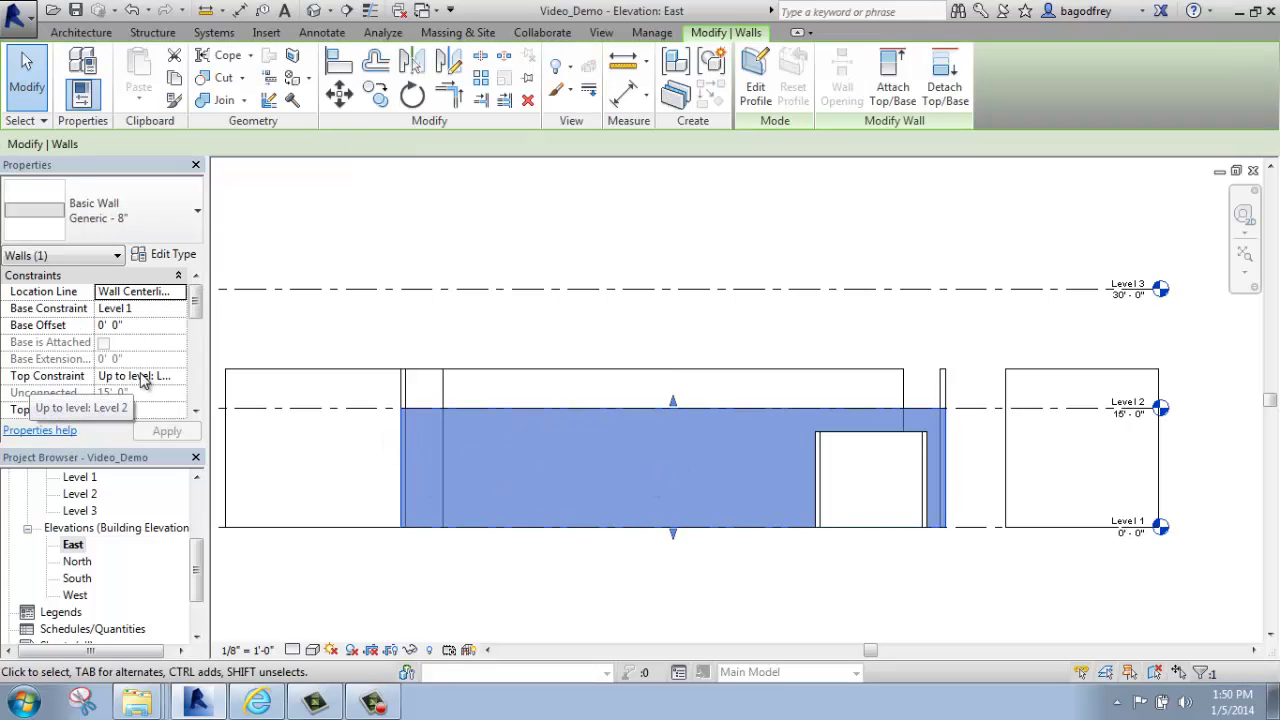
{"action": "left_click", "coordinate": [837, 585]}
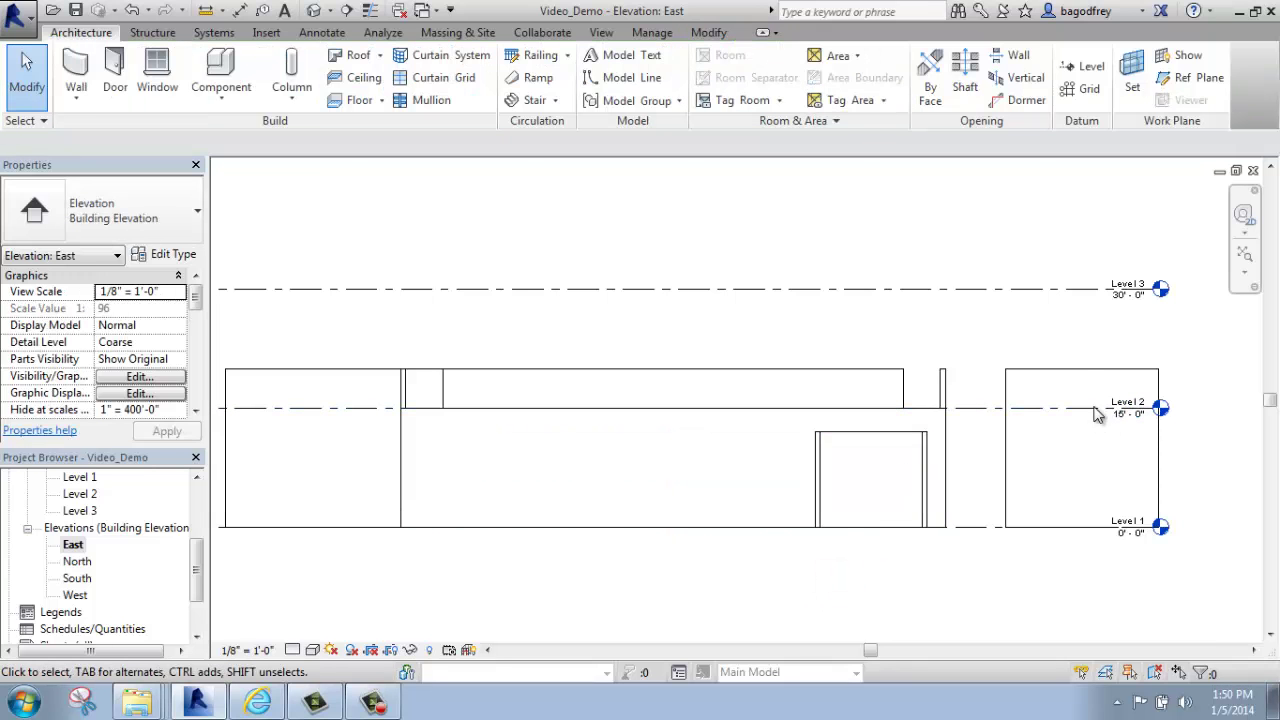
- Set the right-hand wall's Top Constraint to Up to level: Level 3
{"action": "left_click", "coordinate": [1081, 373]}
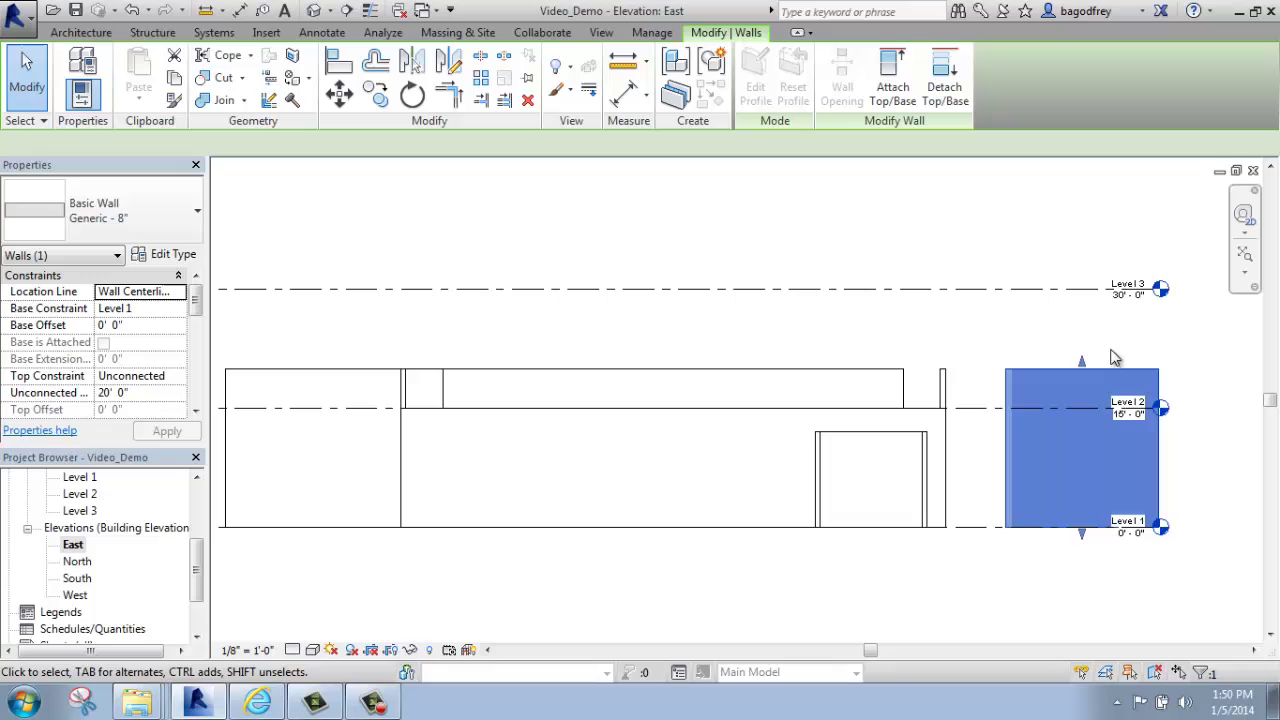
{"action": "left_click", "coordinate": [140, 375]}
{"action": "left_click", "coordinate": [178, 377]}
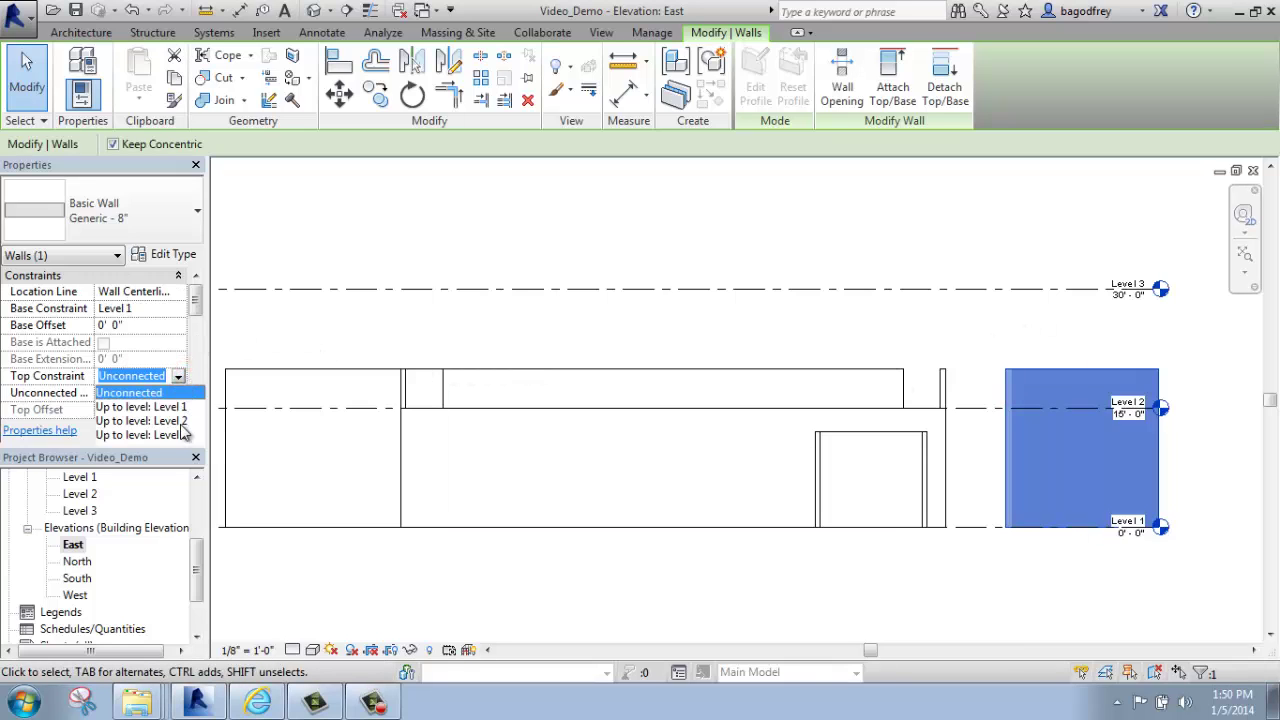
{"action": "left_click", "coordinate": [160, 435]}
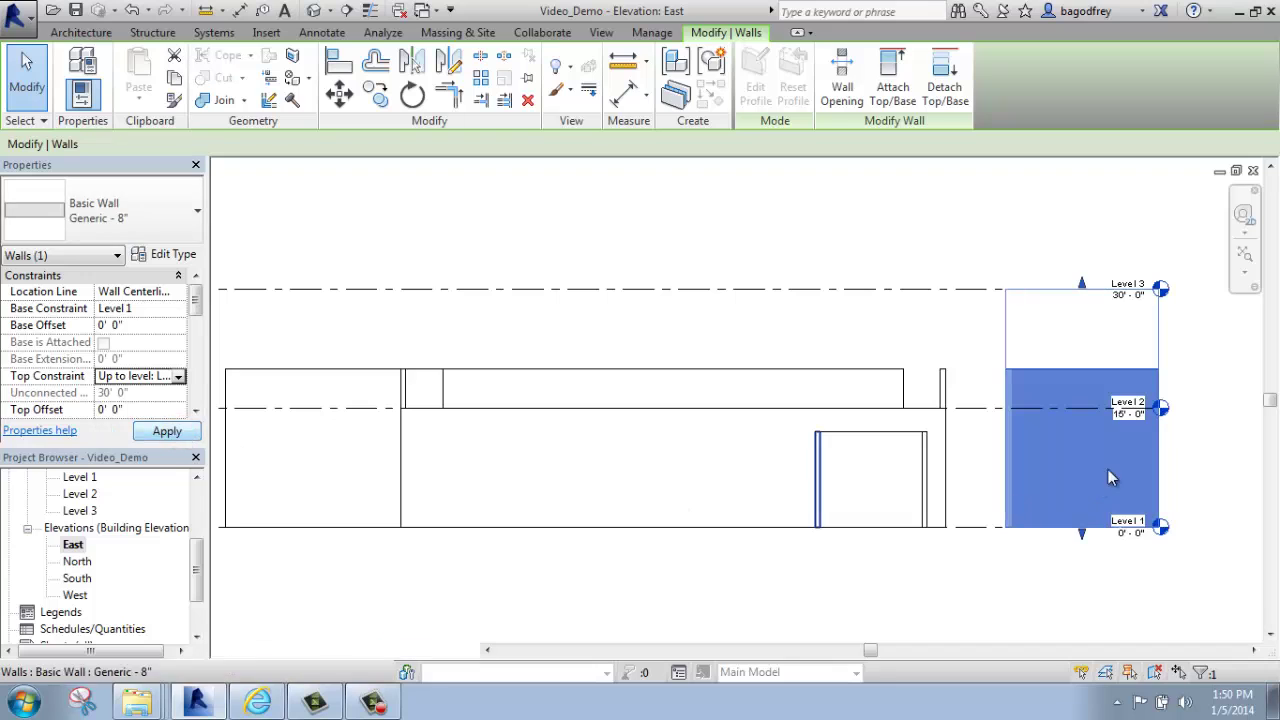
{"action": "left_click", "coordinate": [1024, 260]}
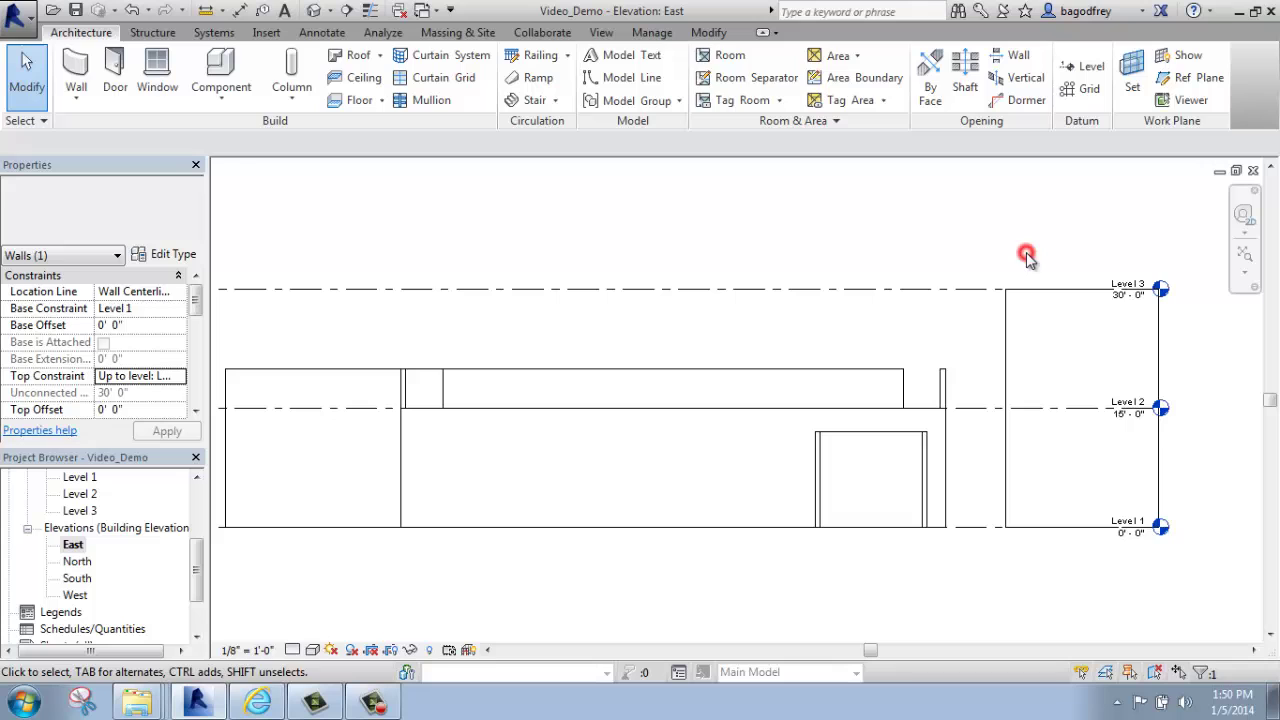
- Change Level 3's elevation to 45' and bring the raised level into view
{"action": "left_click", "coordinate": [977, 291]}
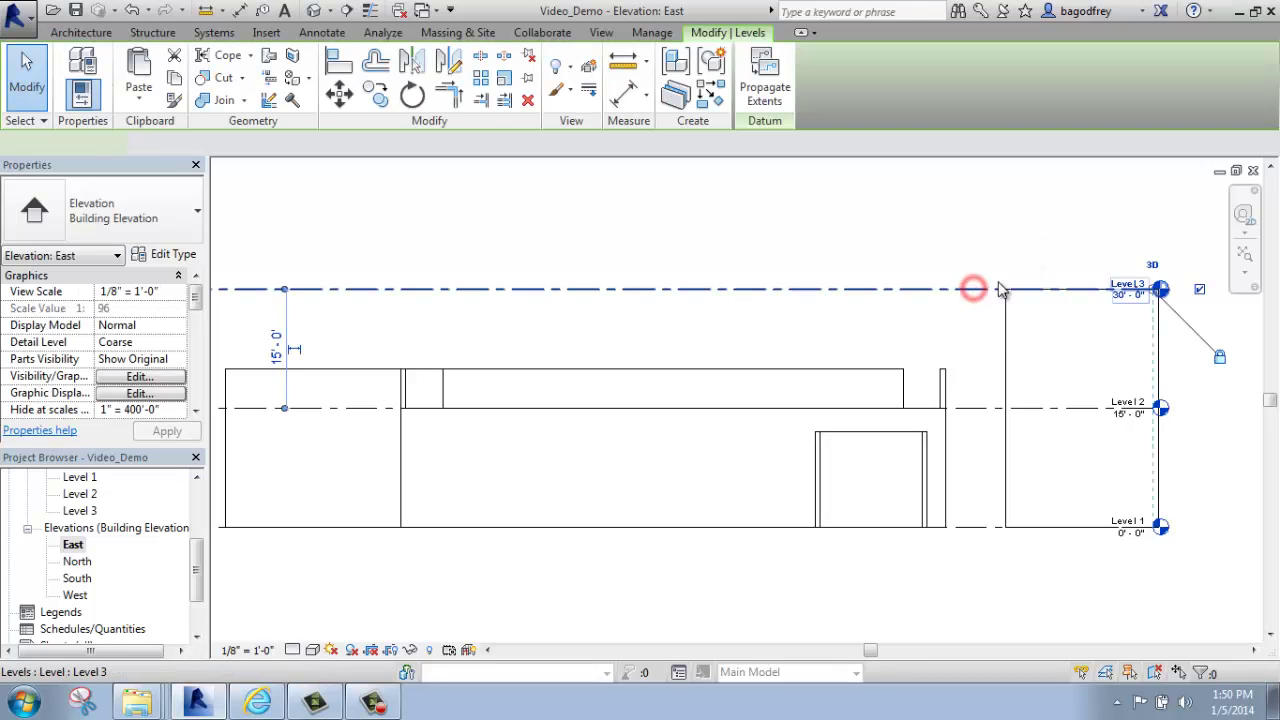
{"action": "left_click", "coordinate": [1124, 297]}
{"action": "type", "text": "45"}
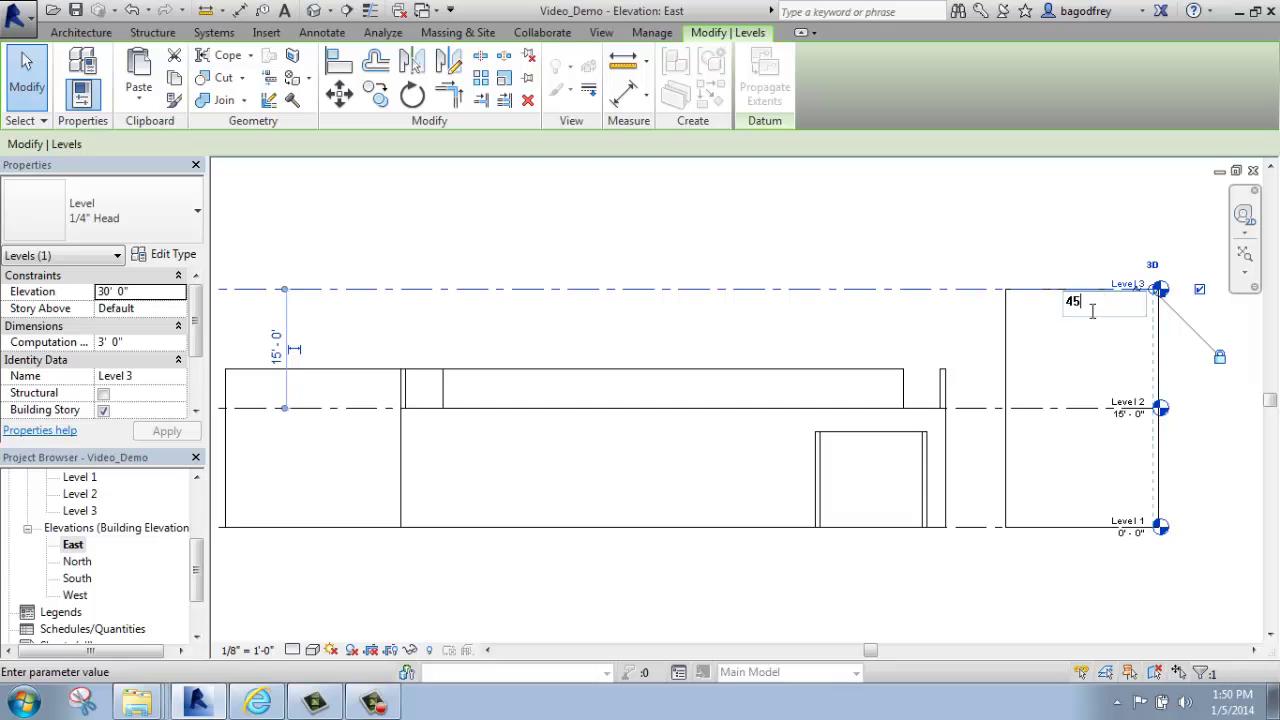
{"action": "type", "text": "'"}
{"action": "key", "text": "Return"}
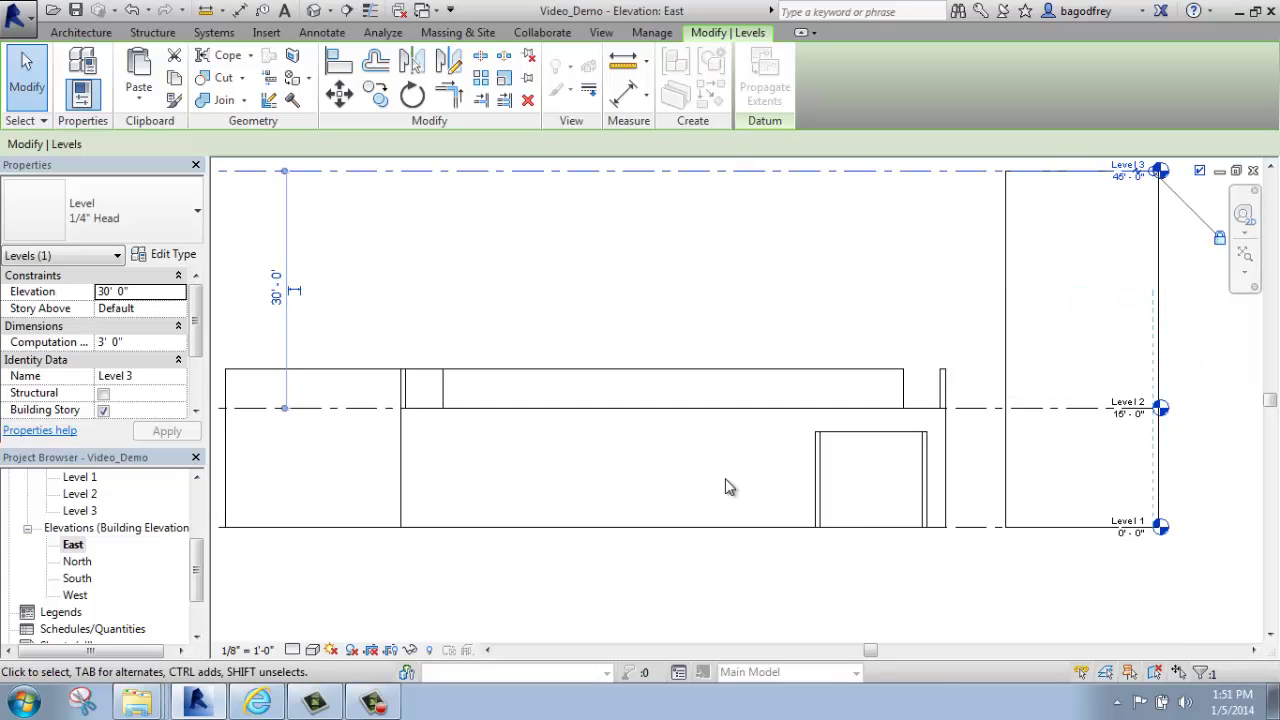
{"action": "scroll", "coordinate": [794, 432], "scroll_direction": "down", "scroll_amount": 1}
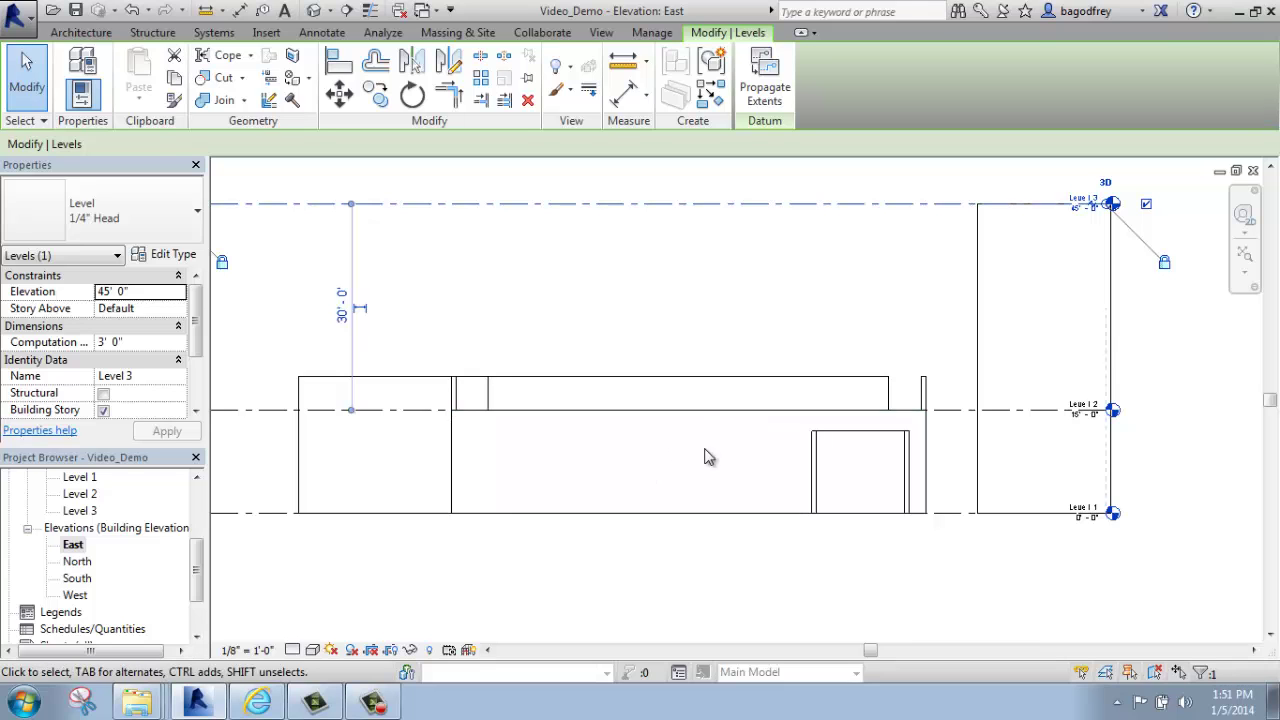
{"action": "middle_click_drag", "start_coordinate": [589, 410], "coordinate": [664, 460]}
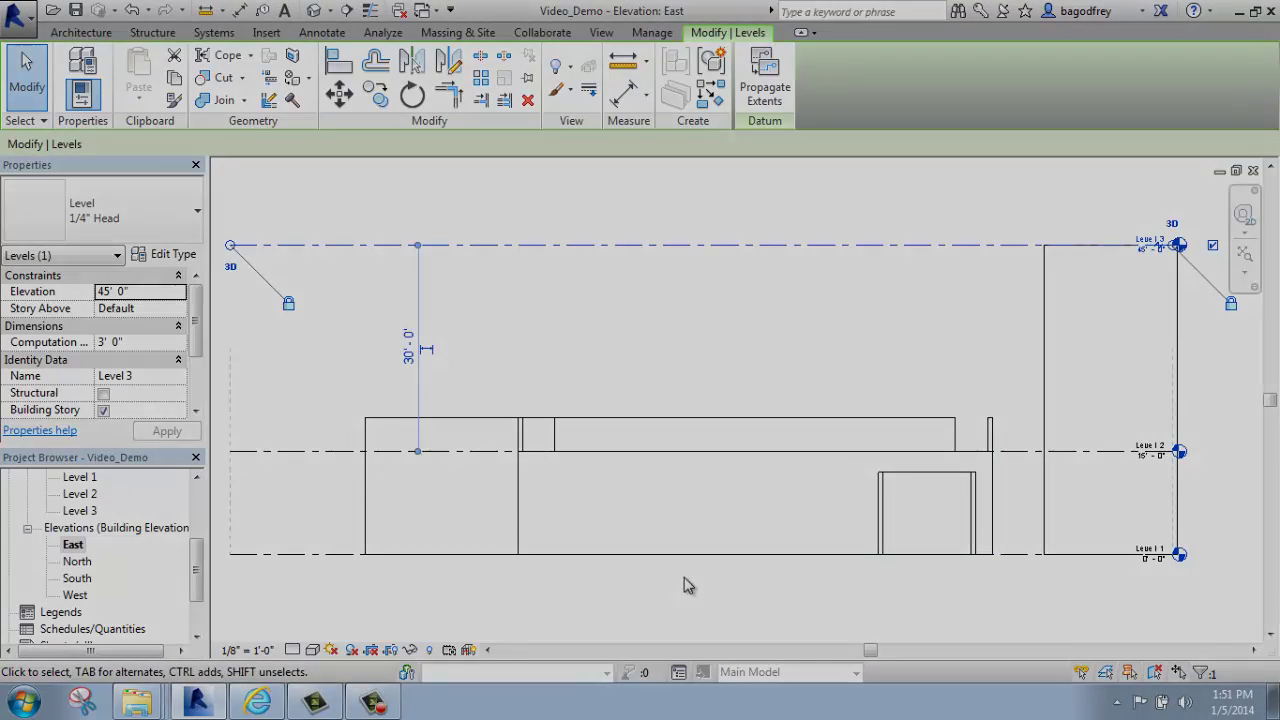